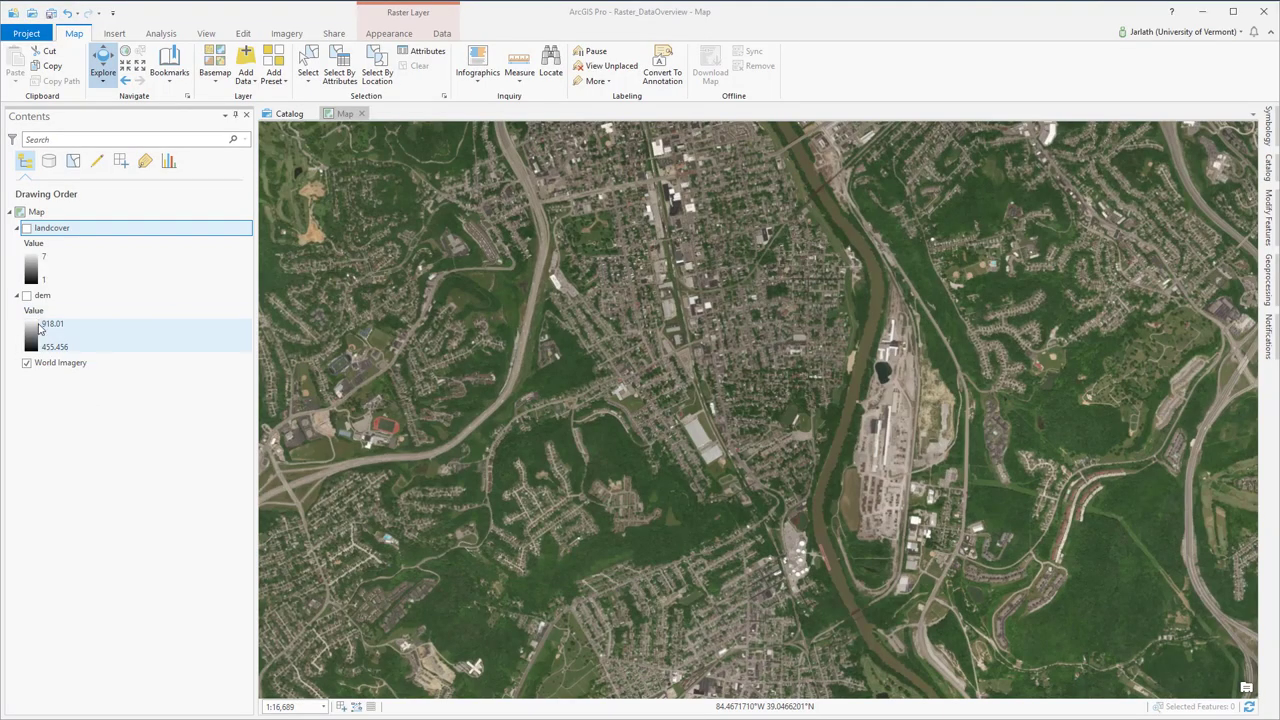
- Toggle dem and landcover on and off to compare them, leaving dem visible and landcover hidden
click(27, 296)
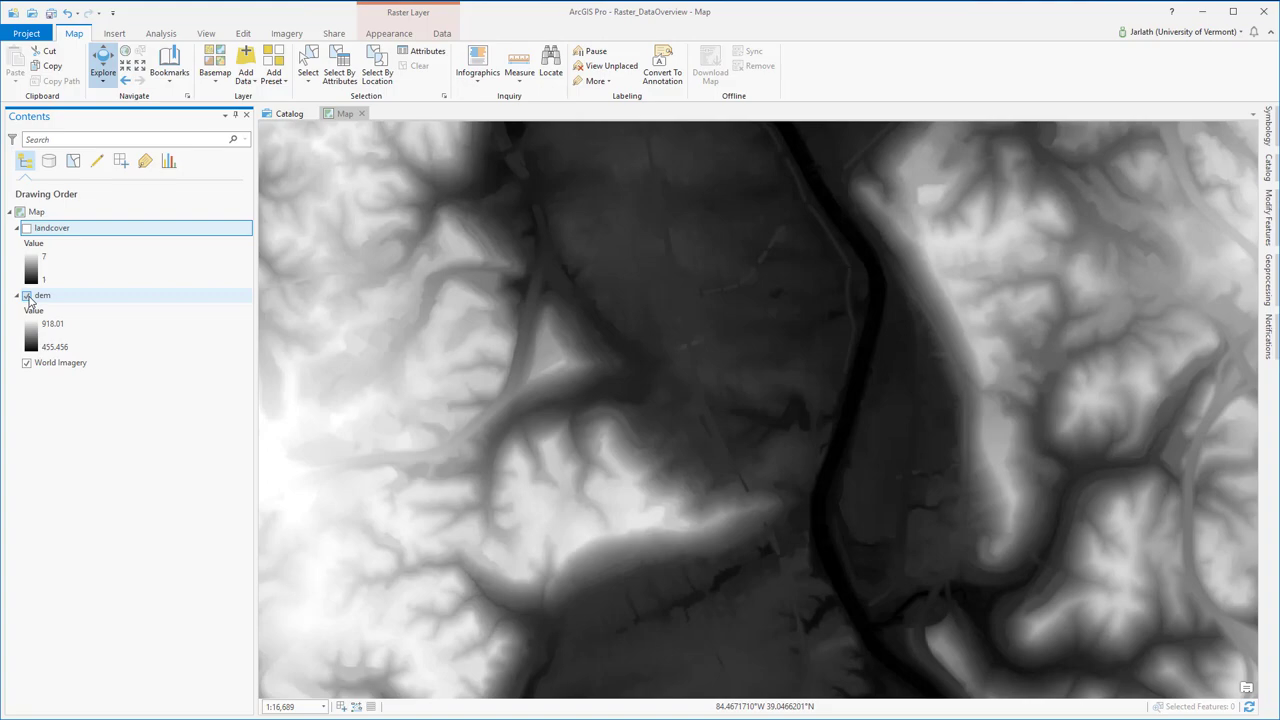
click(27, 296)
click(27, 228)
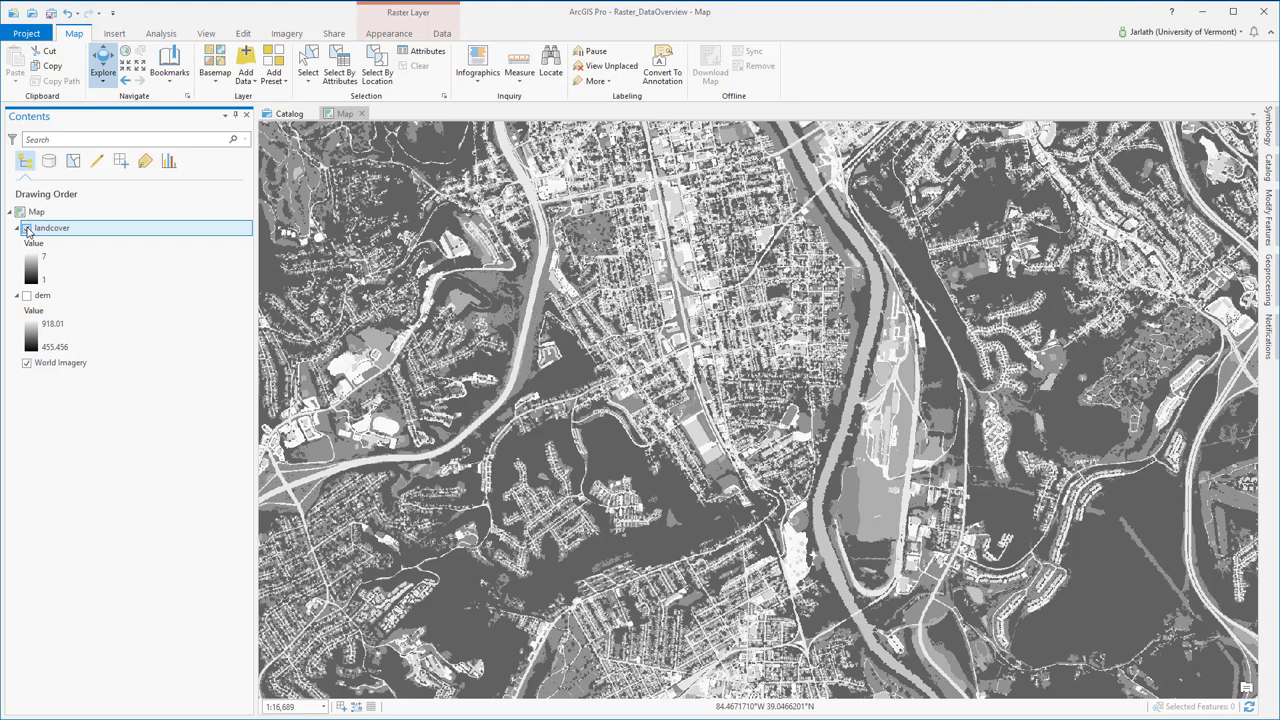
click(26, 228)
click(27, 296)
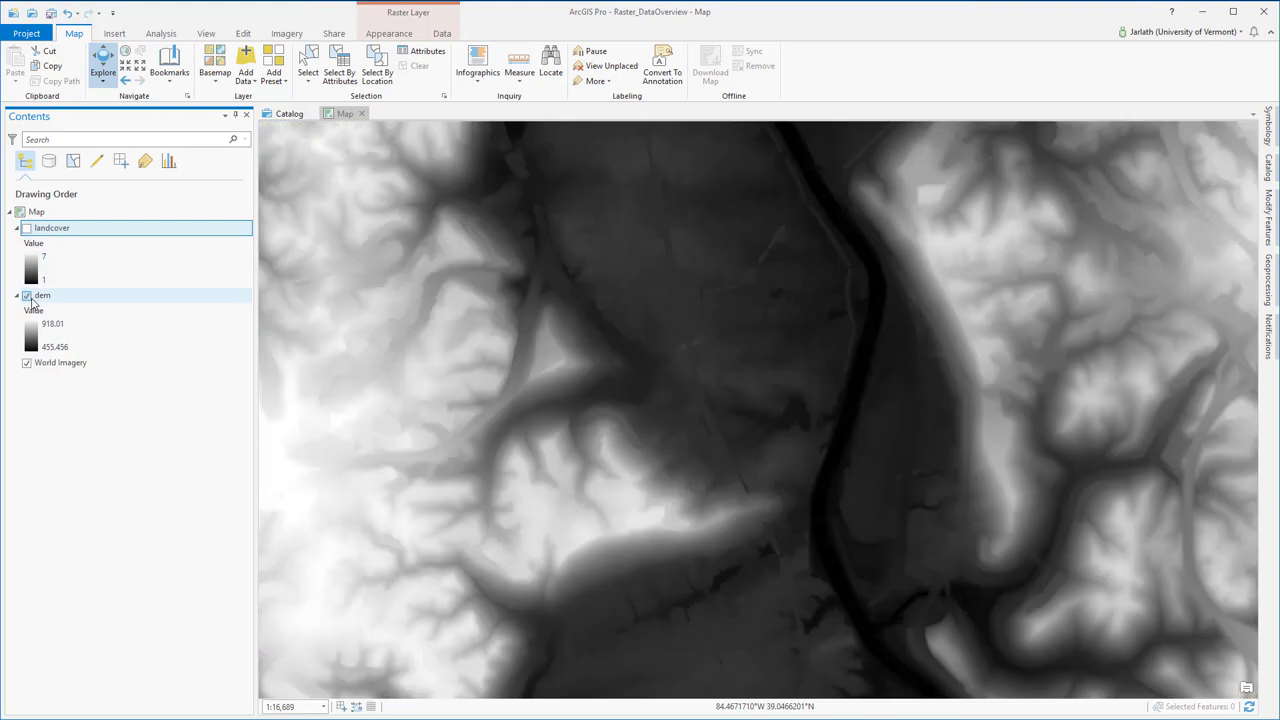
right_click(40, 297)
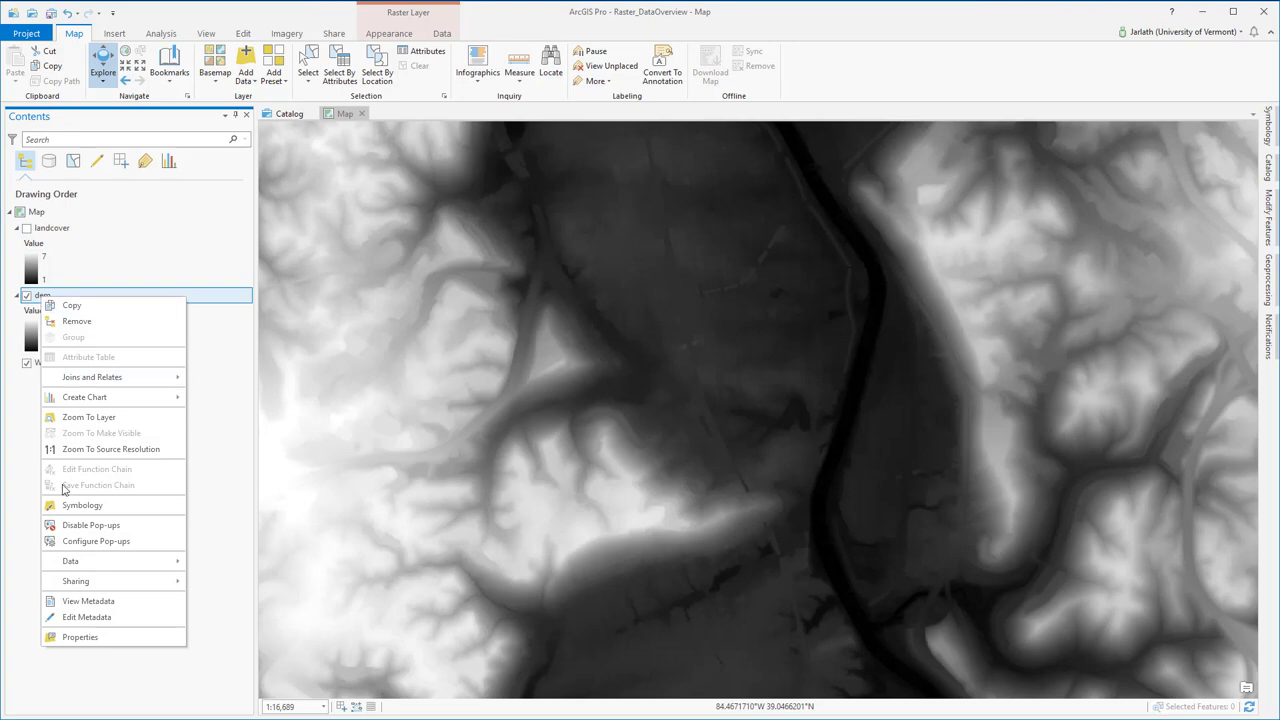
click(95, 636)
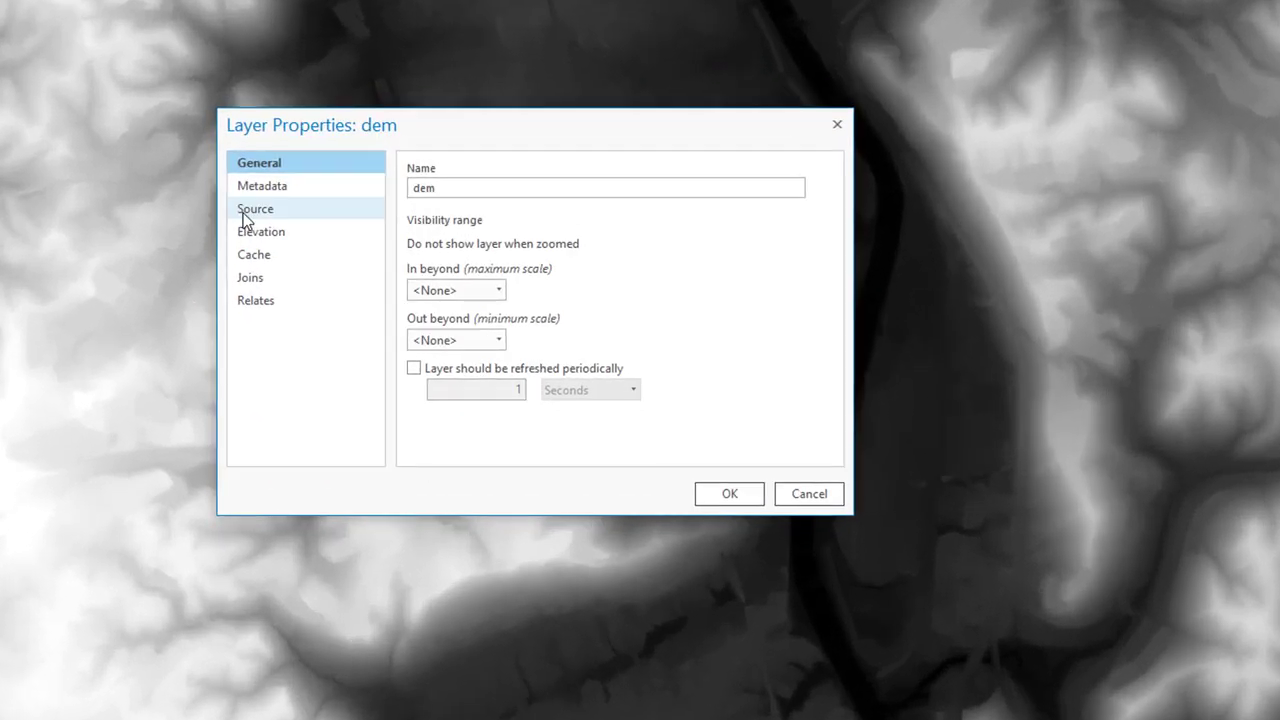
click(245, 217)
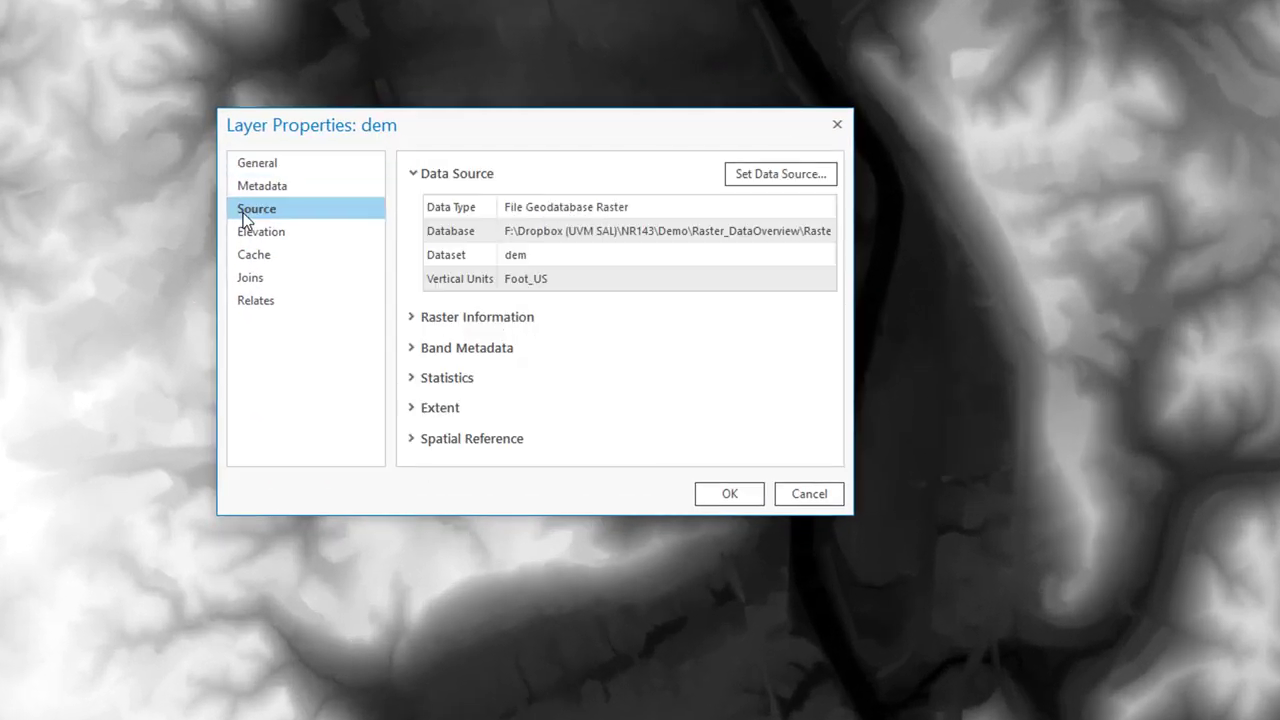
click(410, 317)
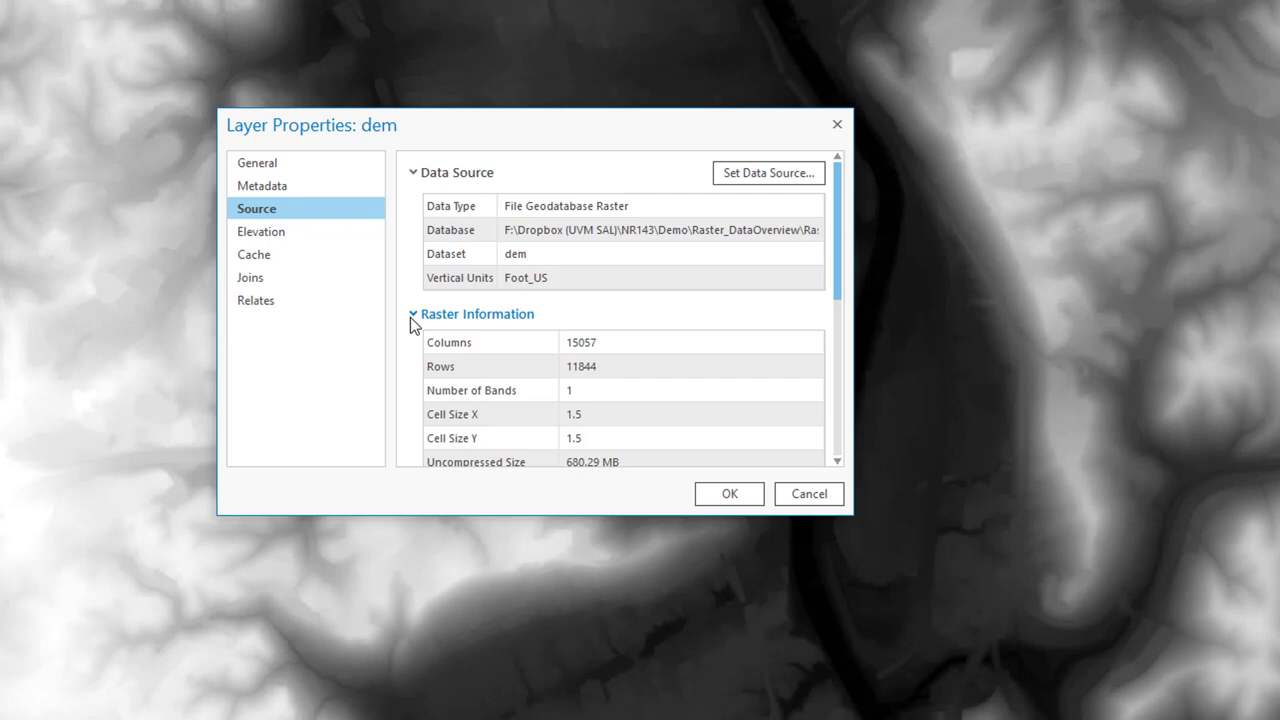
scroll(410, 317, down, 1)
scroll(410, 317, down, 2)
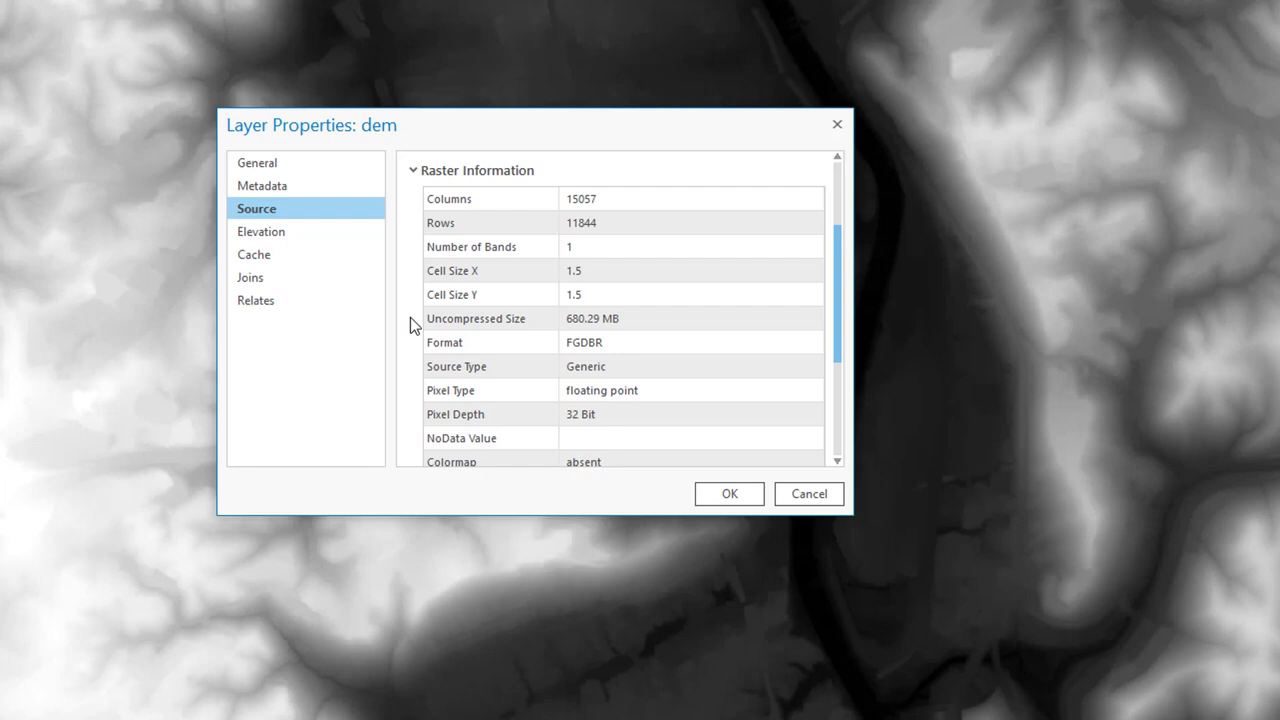
scroll(410, 317, down, 2)
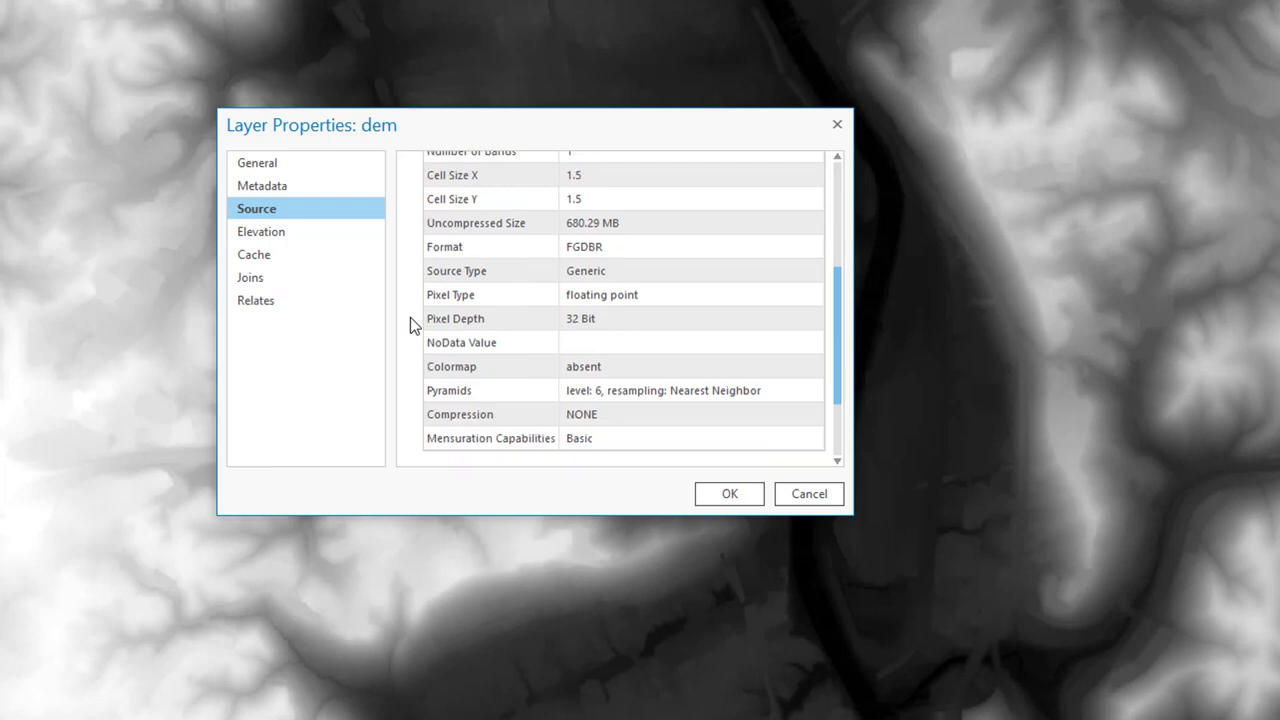
scroll(410, 317, down, 3)
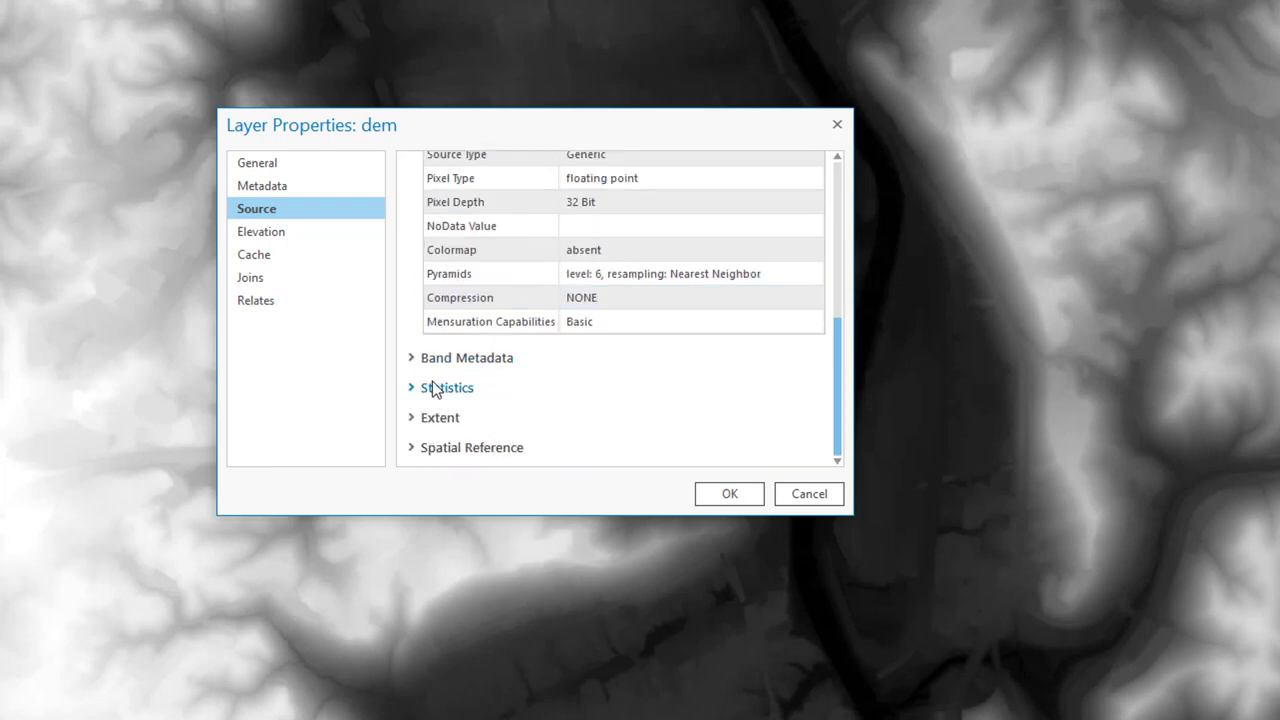
click(413, 388)
scroll(413, 388, down, 2)
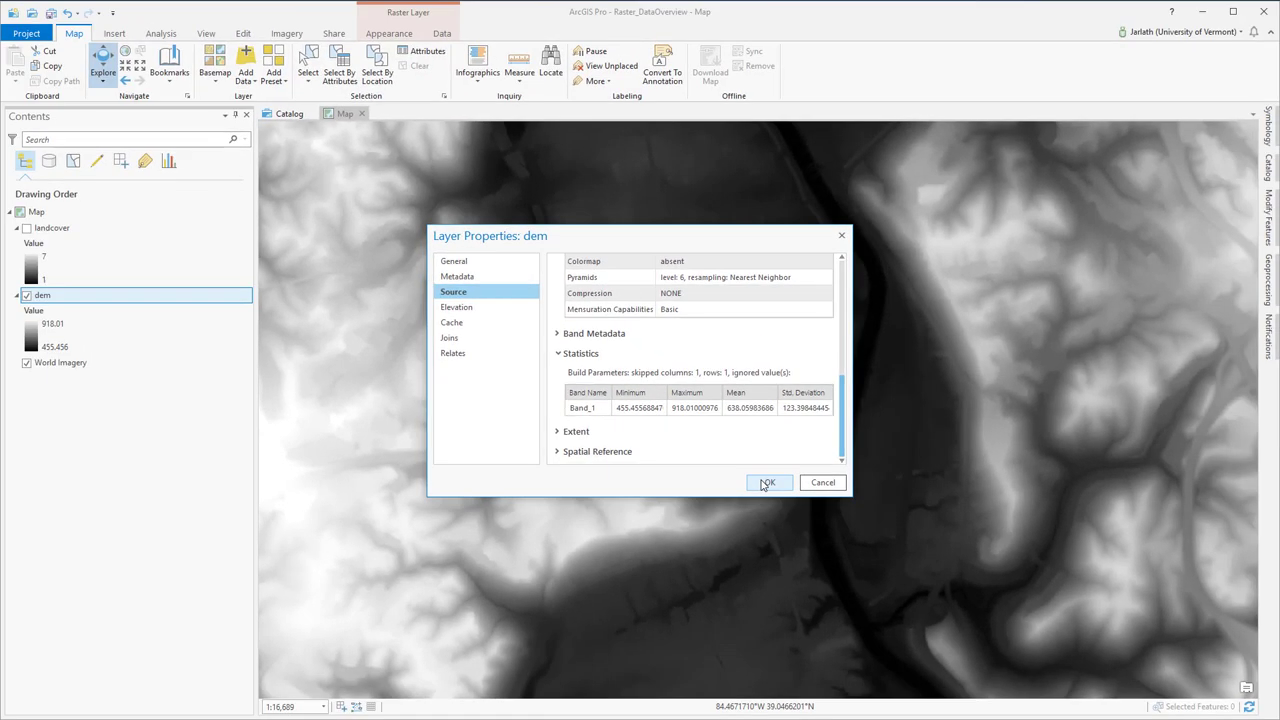
click(766, 483)
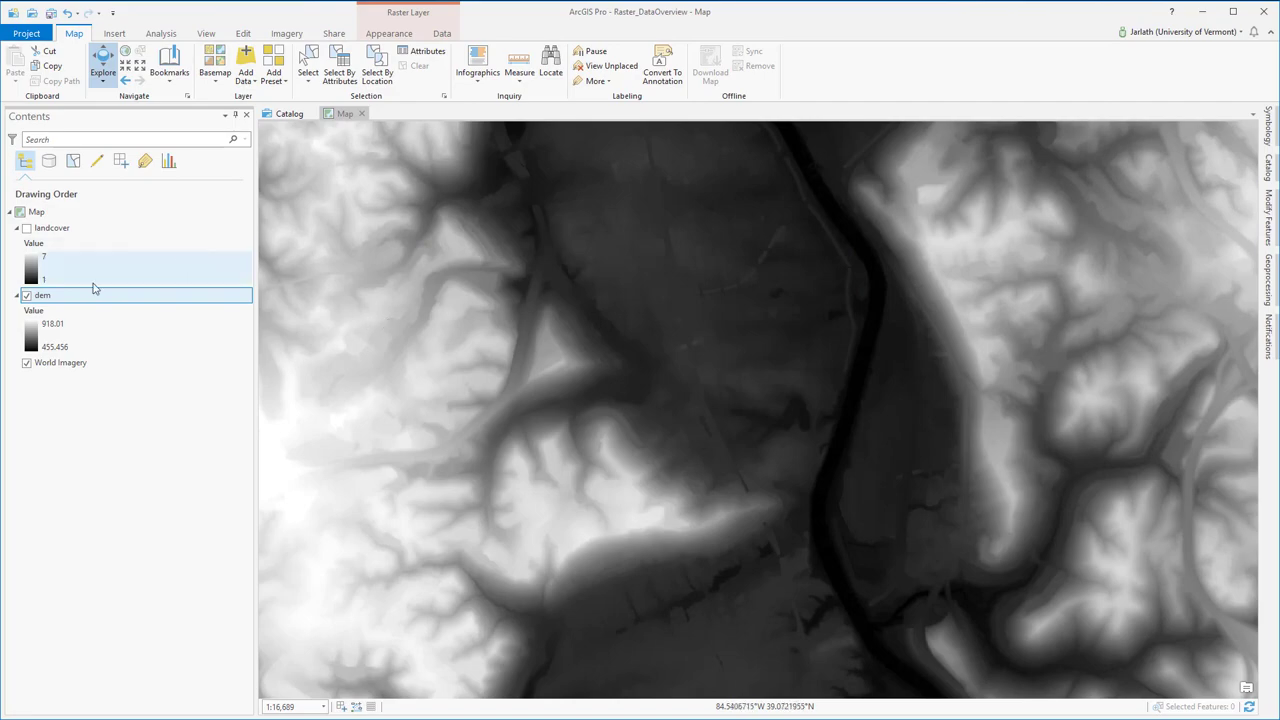
- Show landcover instead of dem and open the landcover layer properties
click(27, 296)
click(27, 228)
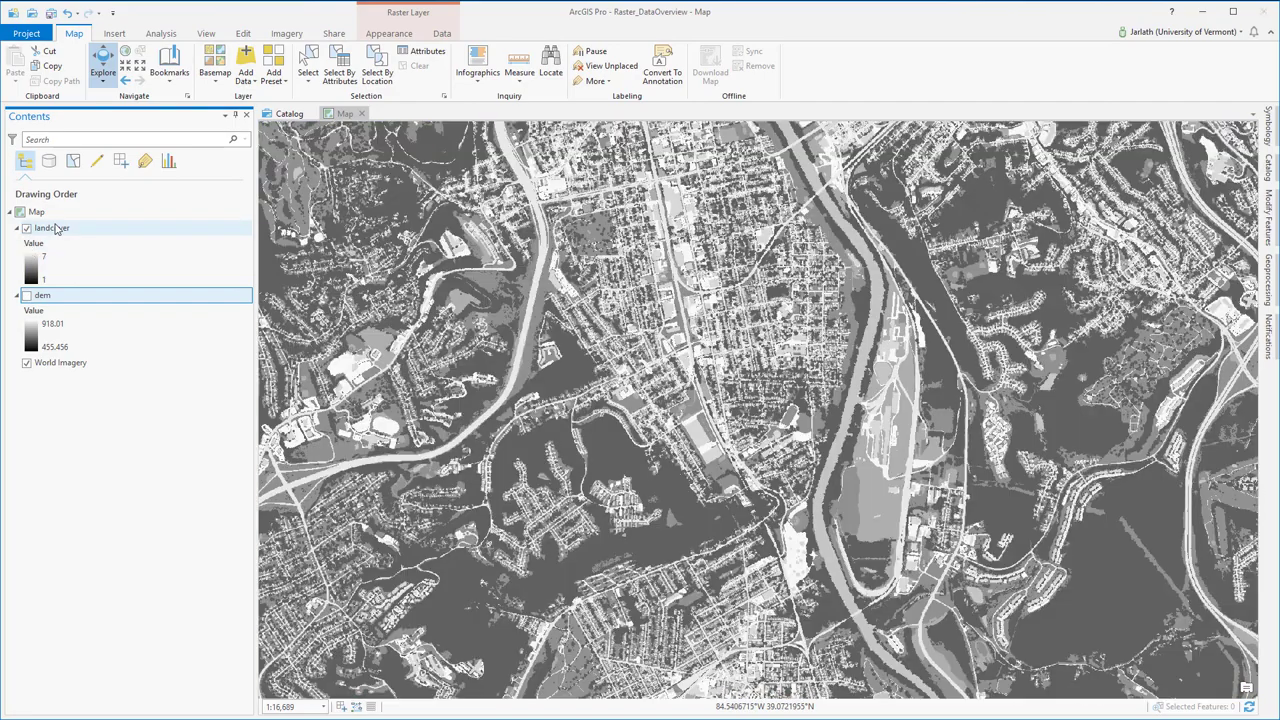
right_click(58, 229)
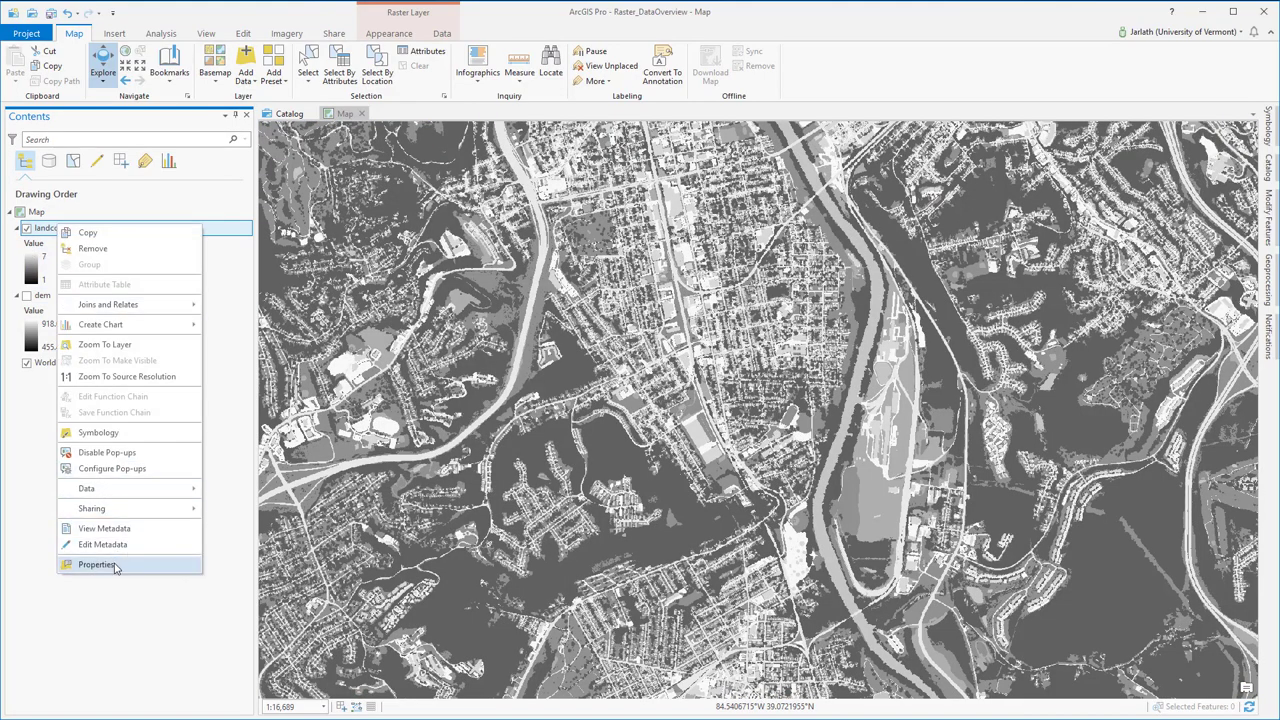
click(100, 564)
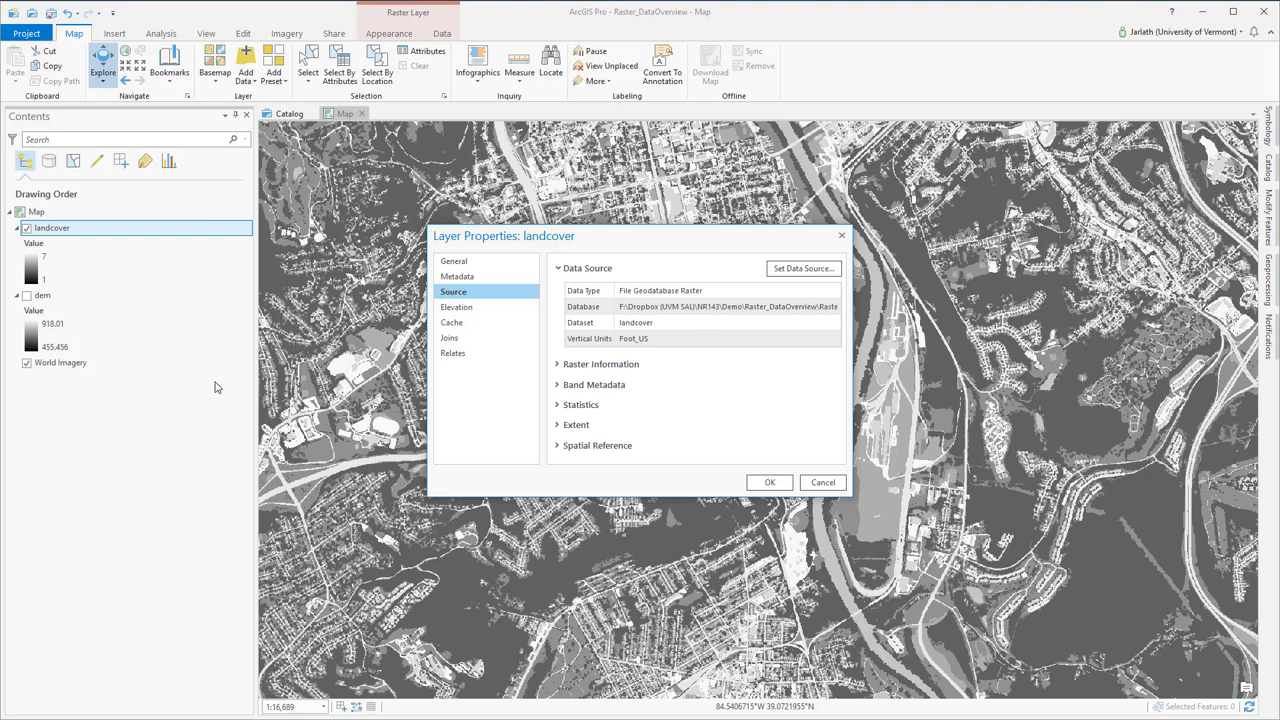
- Review landcover's Raster Information and band Statistics on the Source page, then close the properties
click(557, 364)
scroll(556, 369, down, 2)
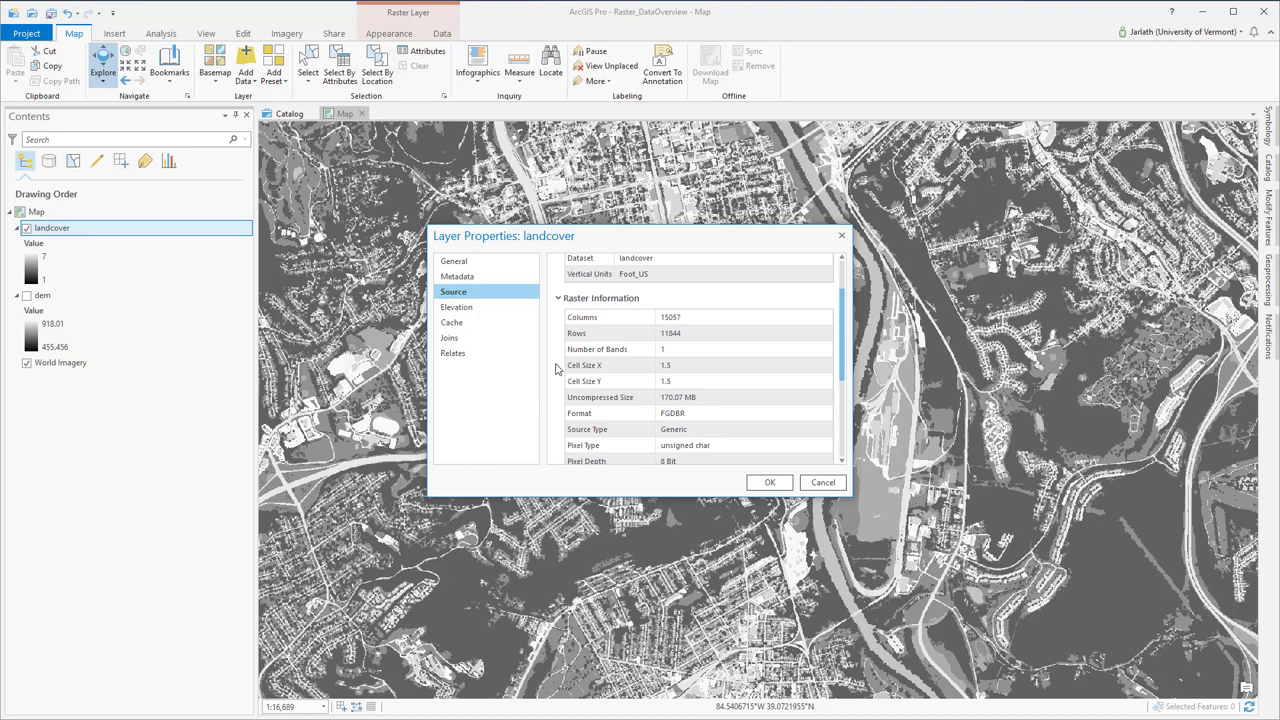
scroll(556, 369, down, 1)
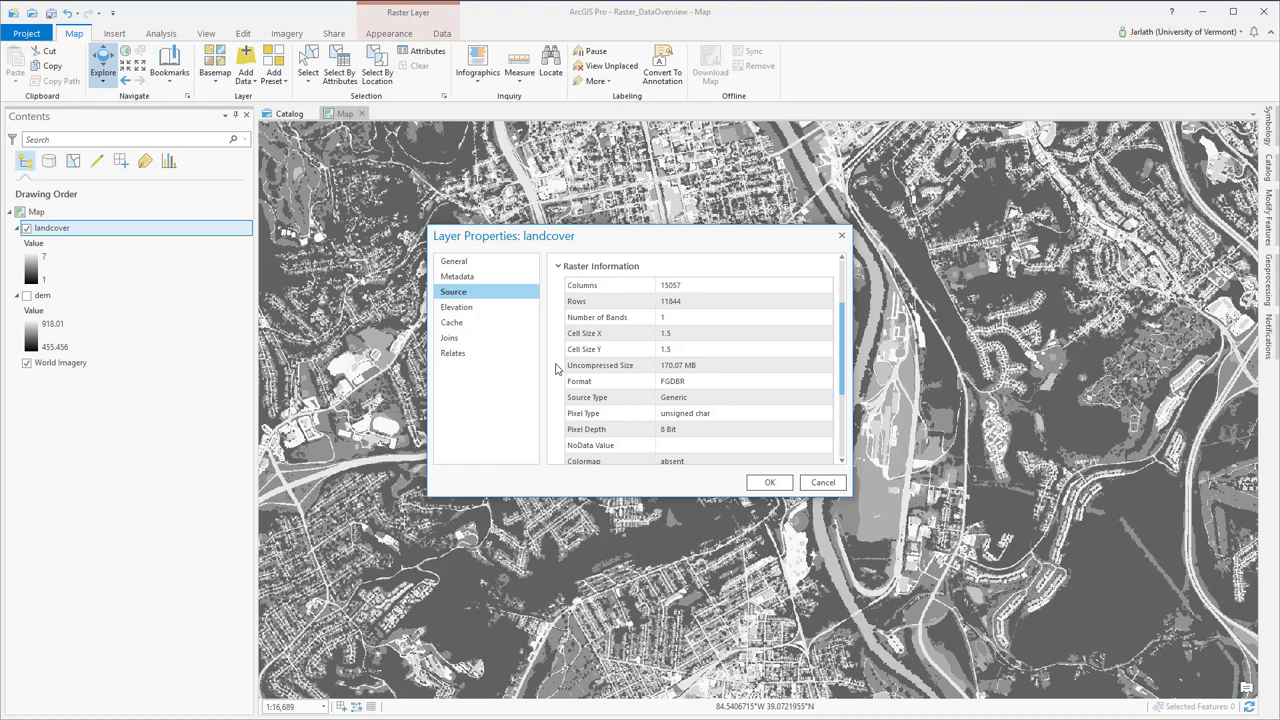
scroll(557, 369, down, 5)
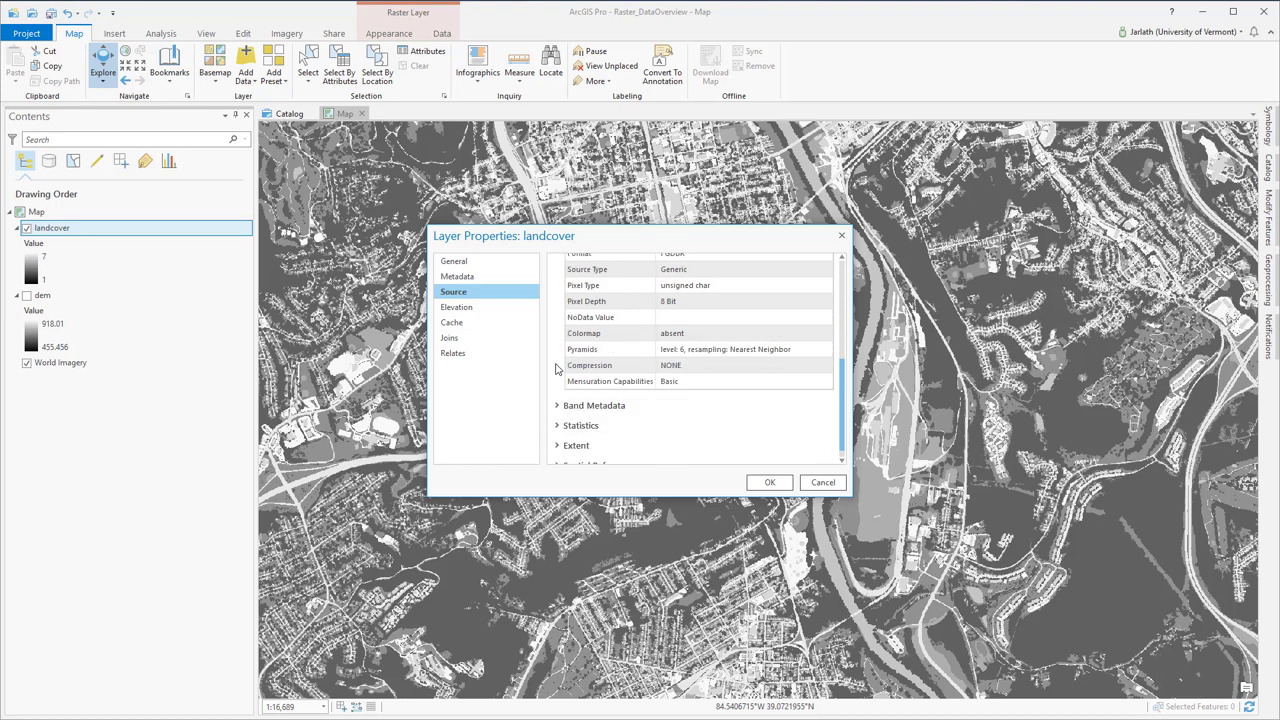
click(557, 411)
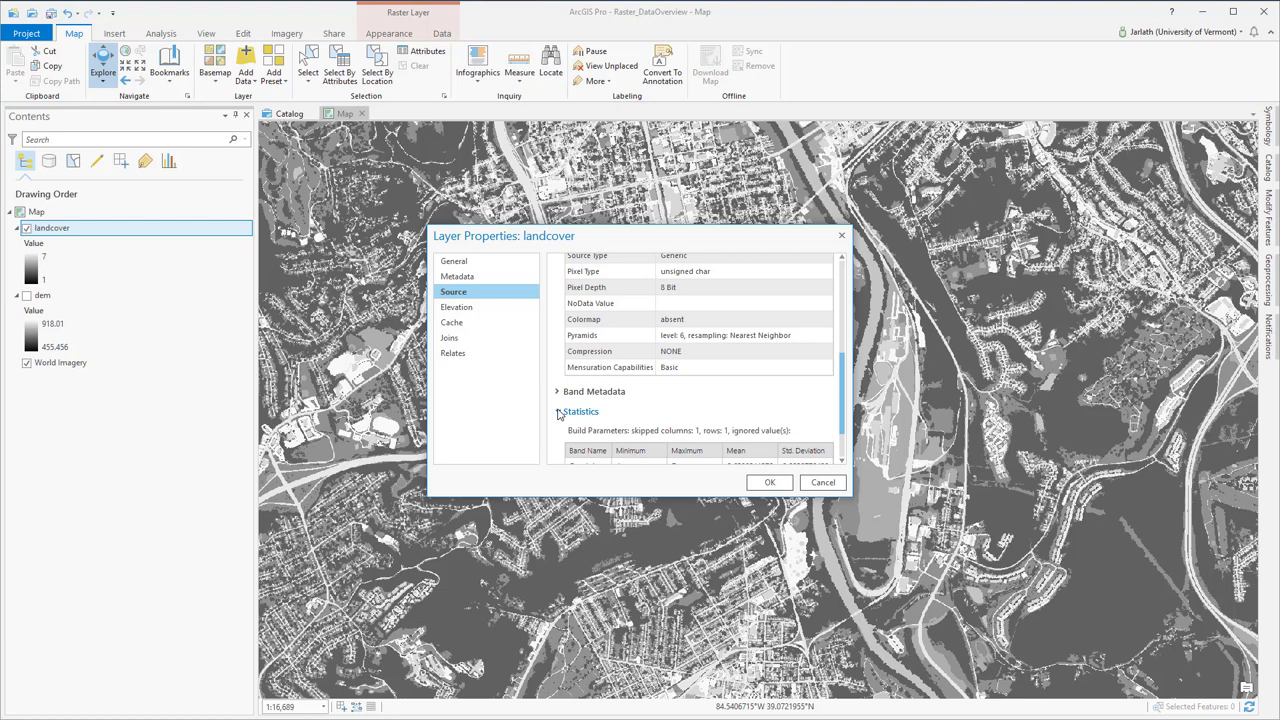
scroll(558, 414, down, 2)
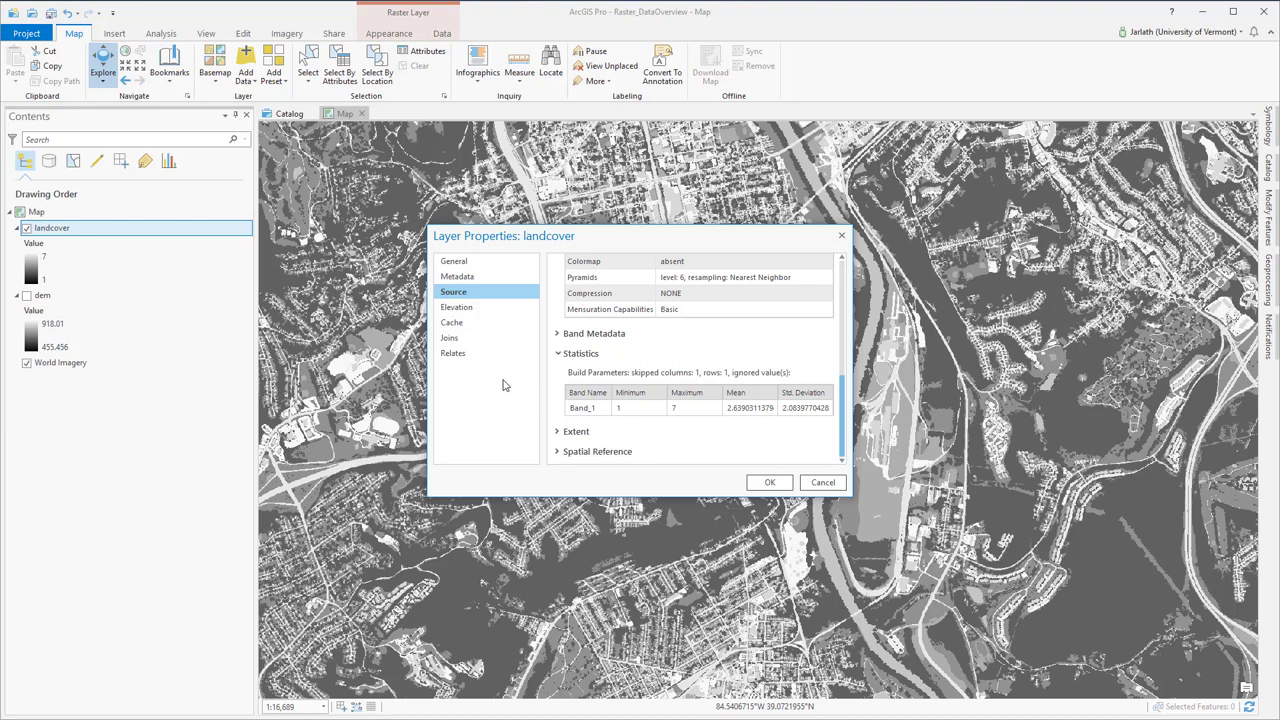
click(765, 483)
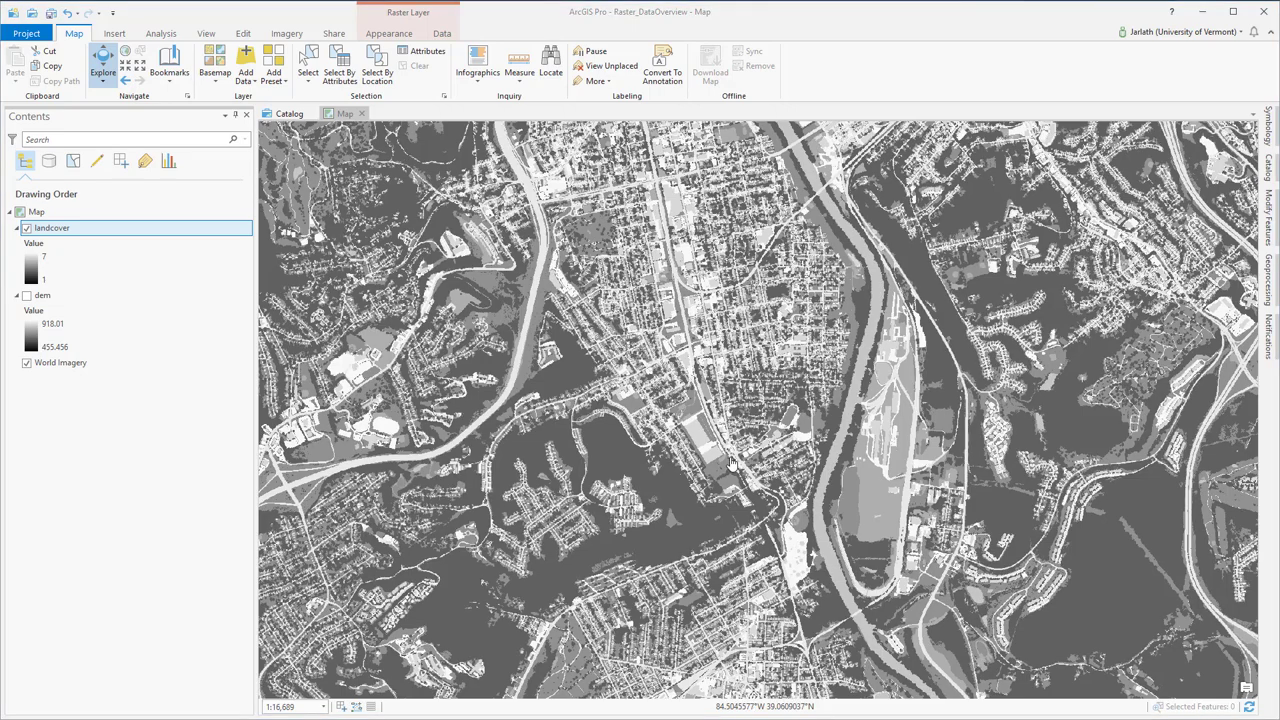
- Identify landcover values at three cells, finding pixel value 2 with stretched value 145
scroll(732, 463, up, 10)
scroll(691, 471, up, 3)
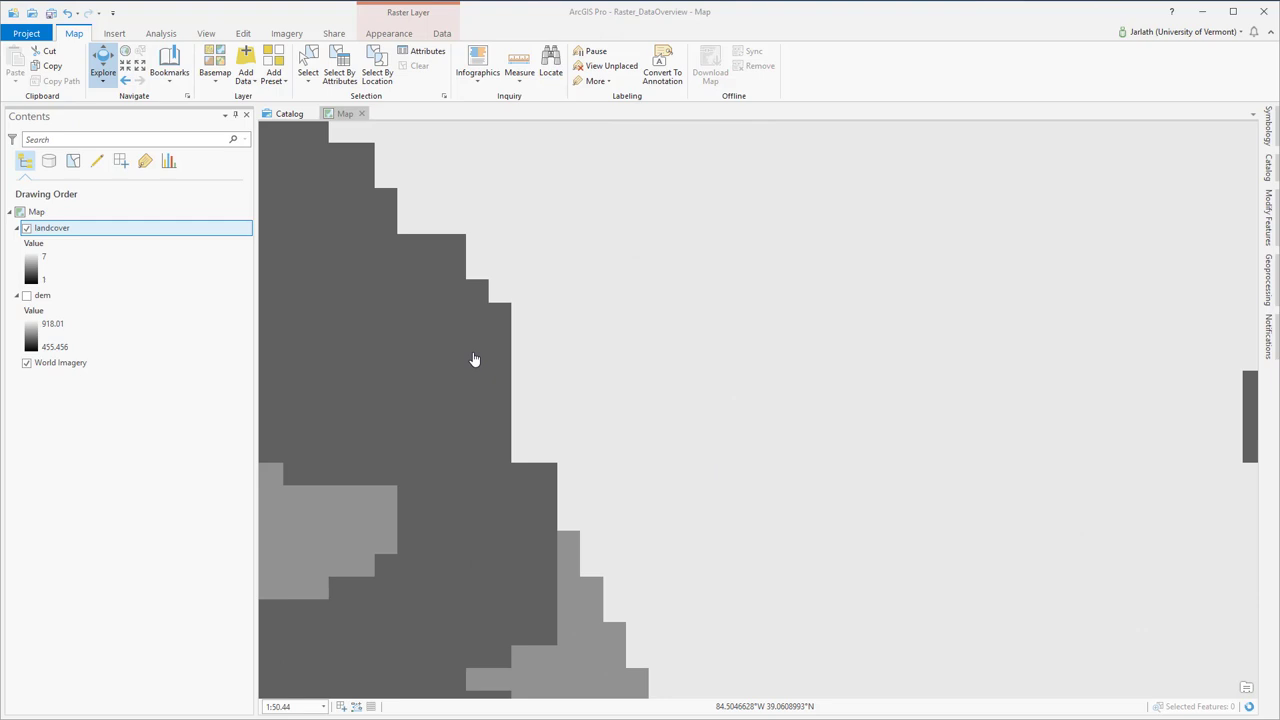
click(474, 360)
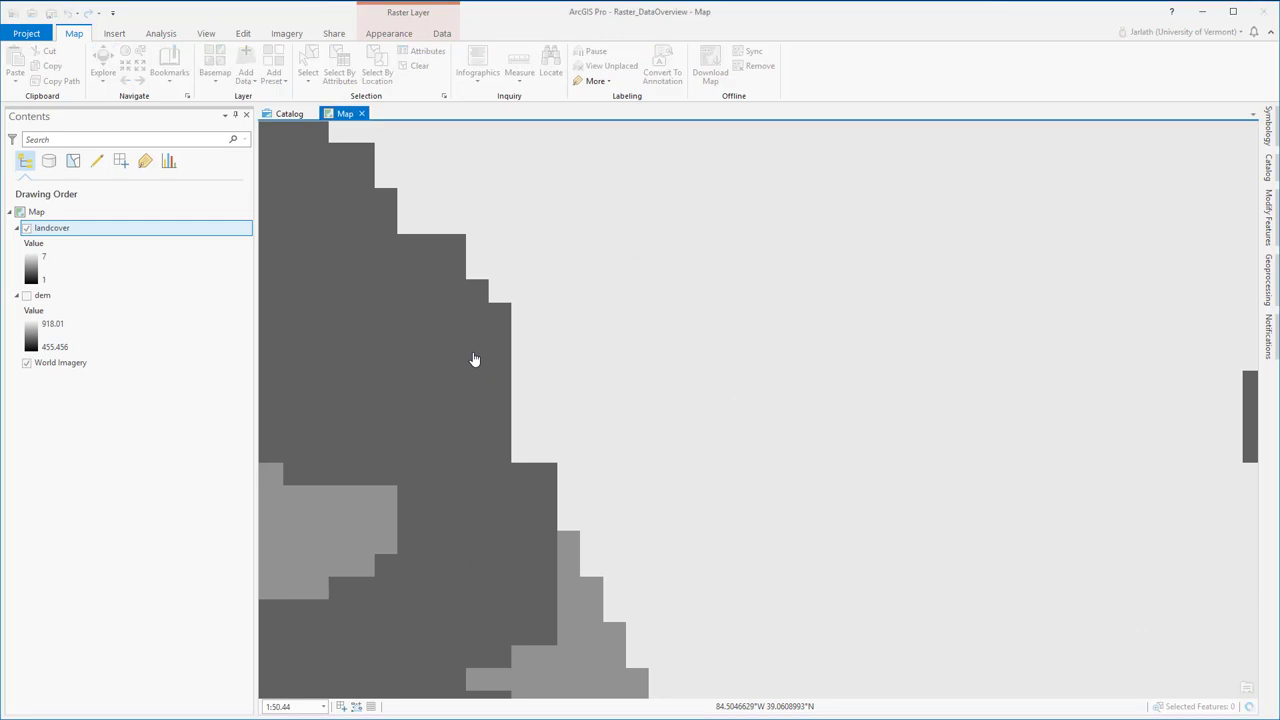
click(572, 338)
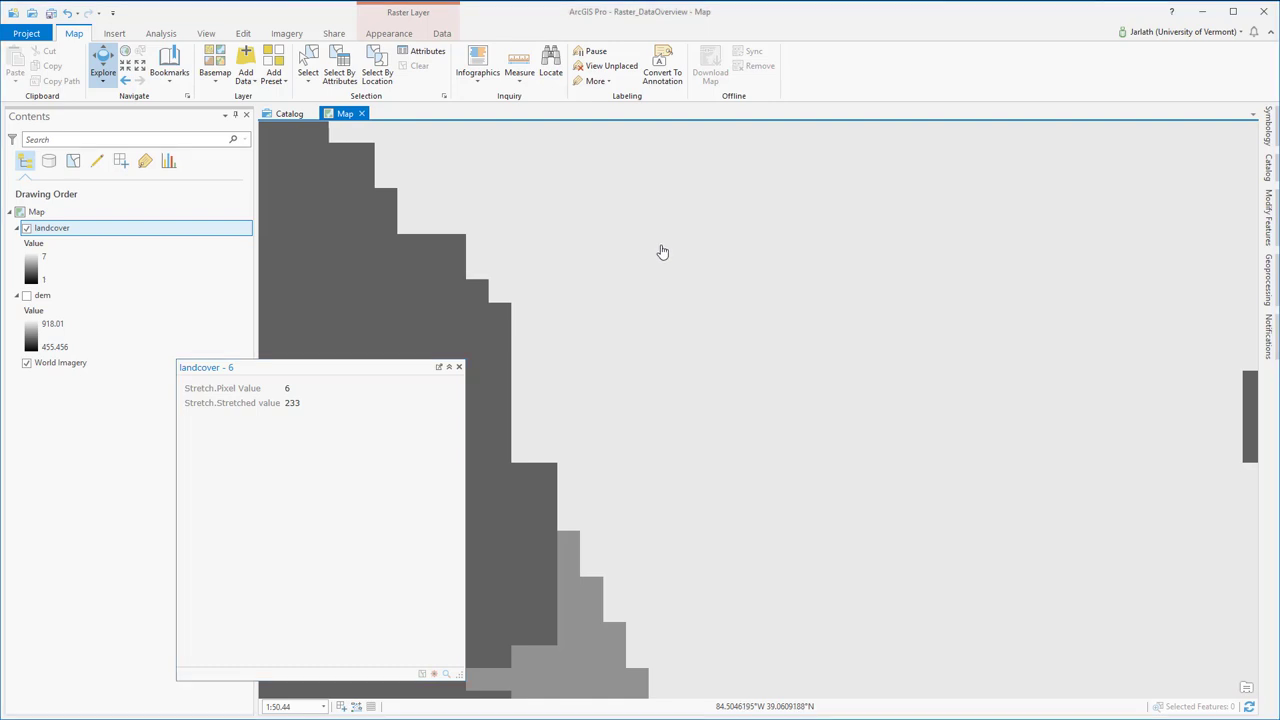
click(584, 608)
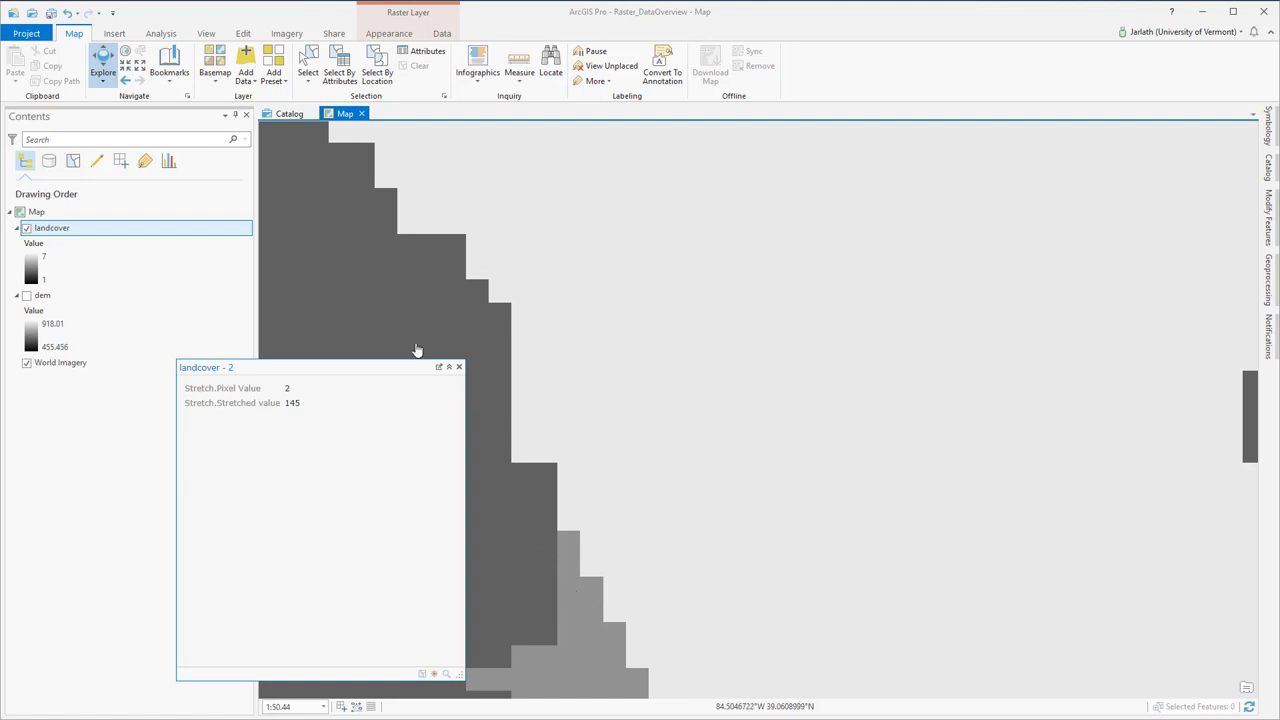
- Hide landcover, show dem, and identify elevations at eight map locations
click(27, 228)
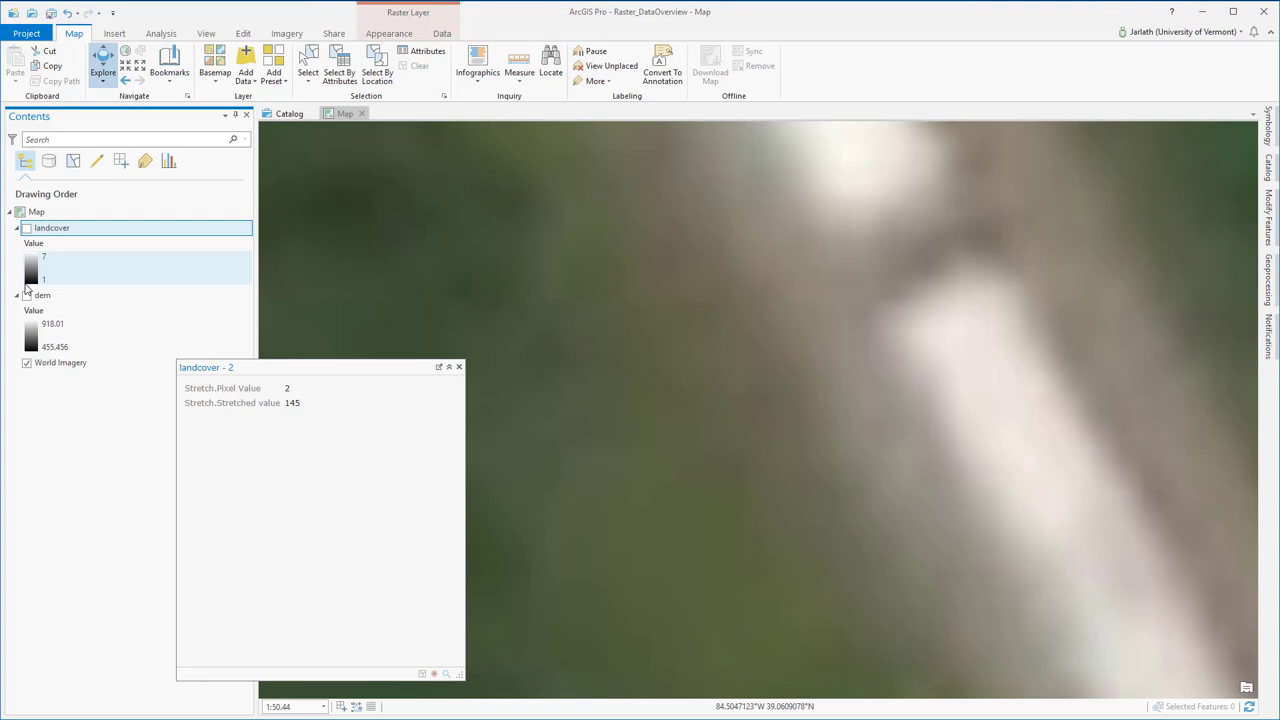
click(27, 295)
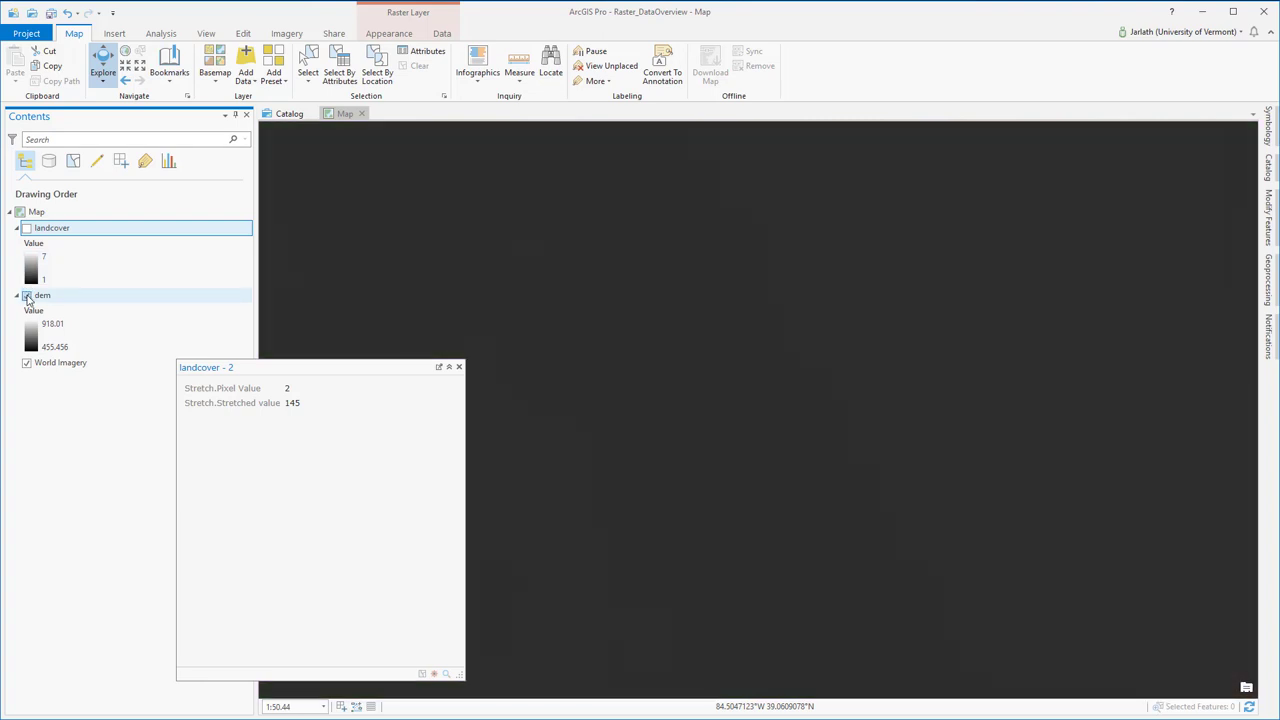
click(503, 319)
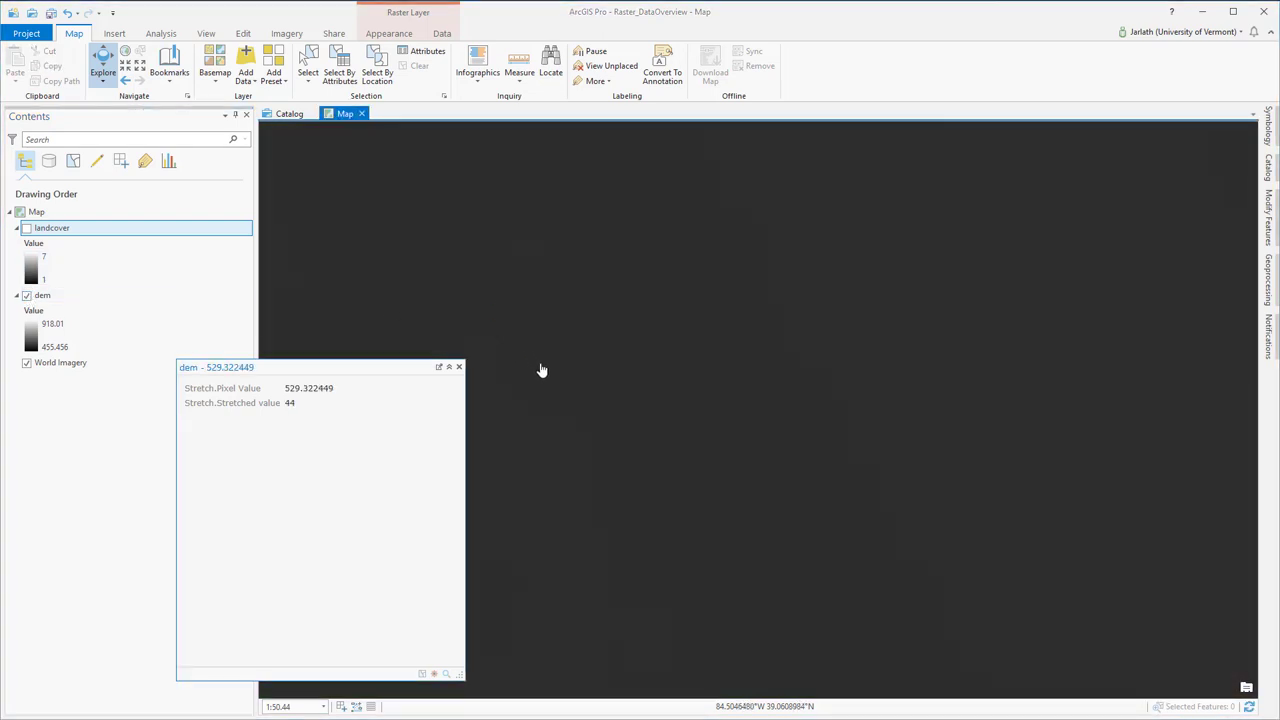
click(587, 401)
click(790, 274)
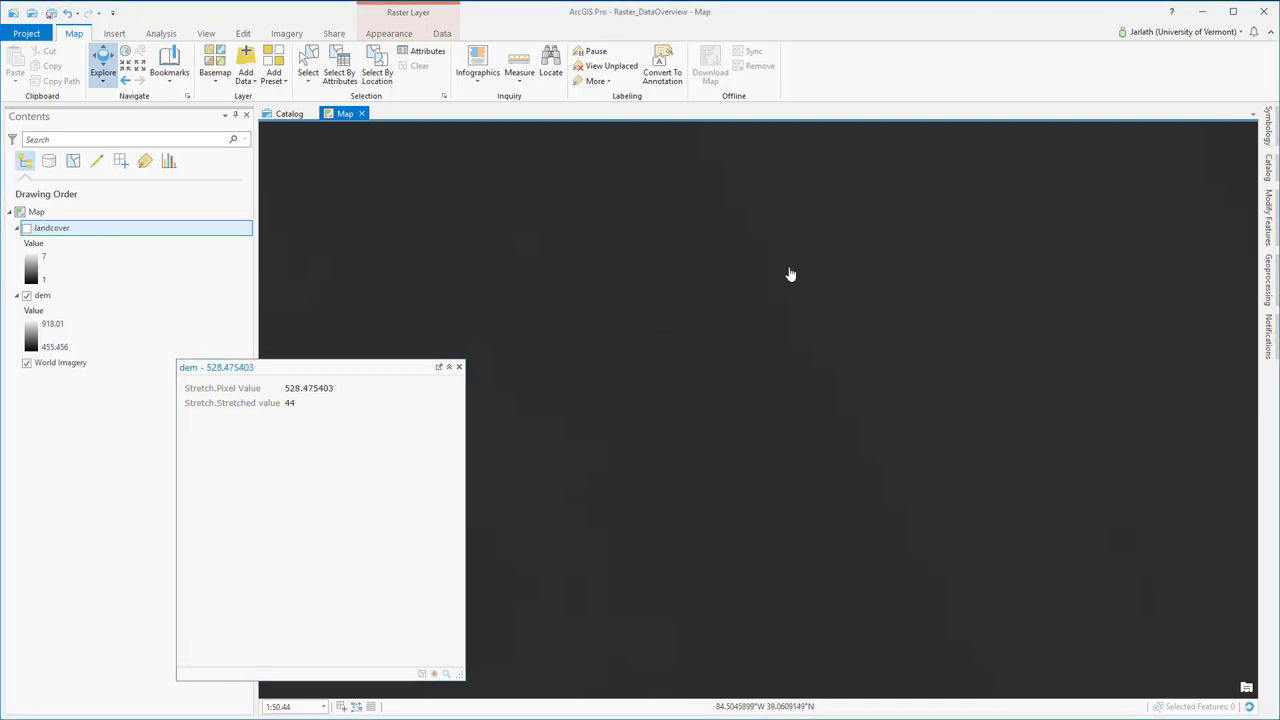
click(960, 240)
click(1070, 345)
click(1112, 452)
click(792, 378)
click(683, 298)
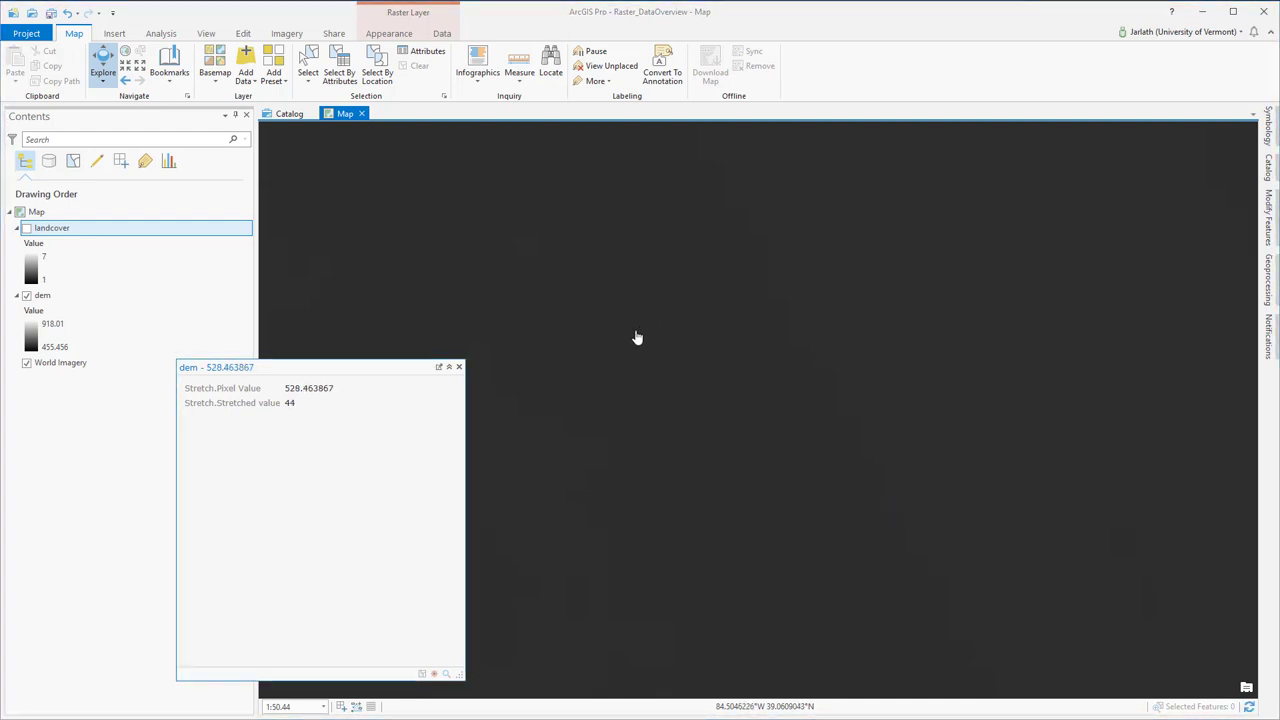
- Close the identify pop-up and zoom to the full extent of the dem layer
click(459, 368)
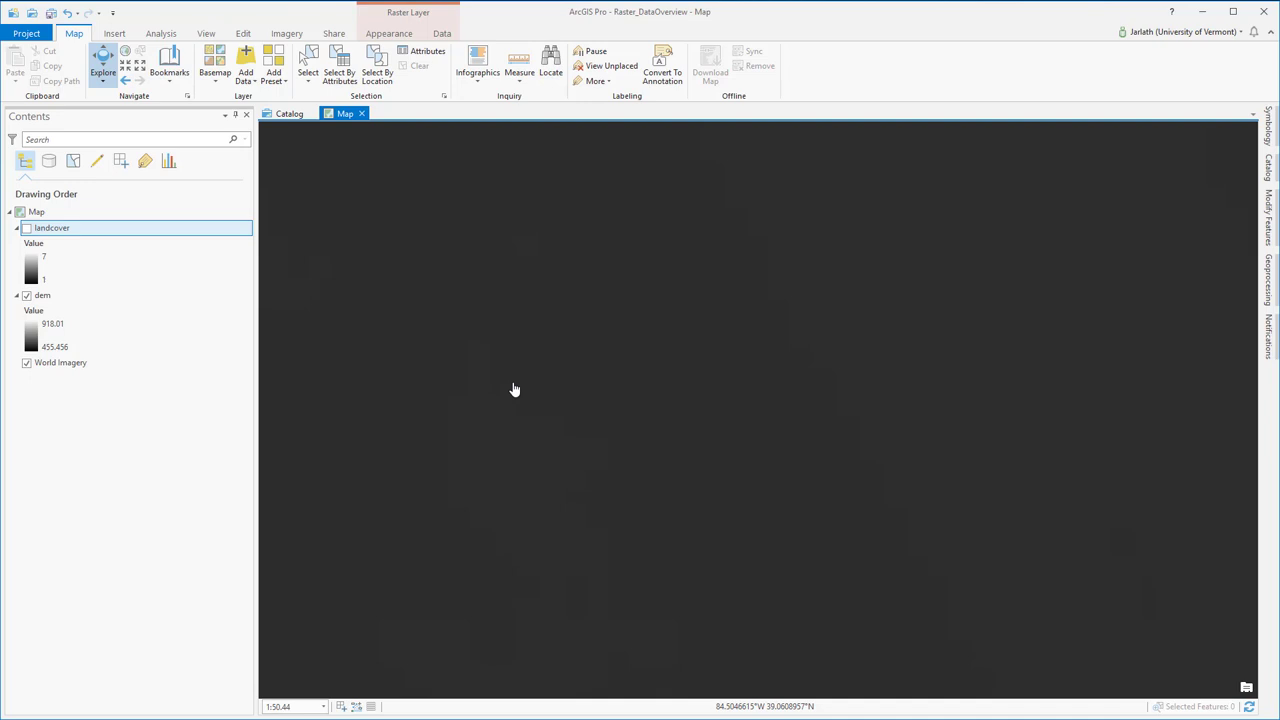
scroll(519, 390, down, 10)
click(42, 295)
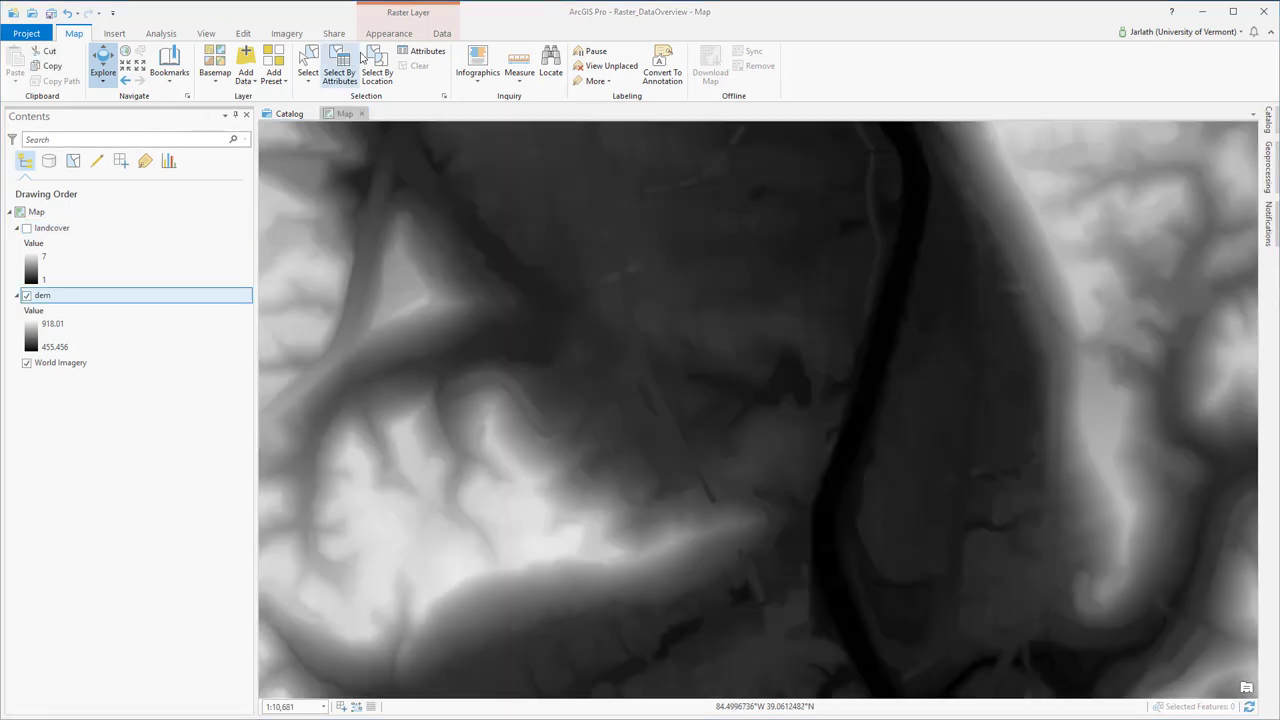
- Symbolize dem as Discrete with 20 colours in the Symbology pane
click(391, 35)
click(305, 62)
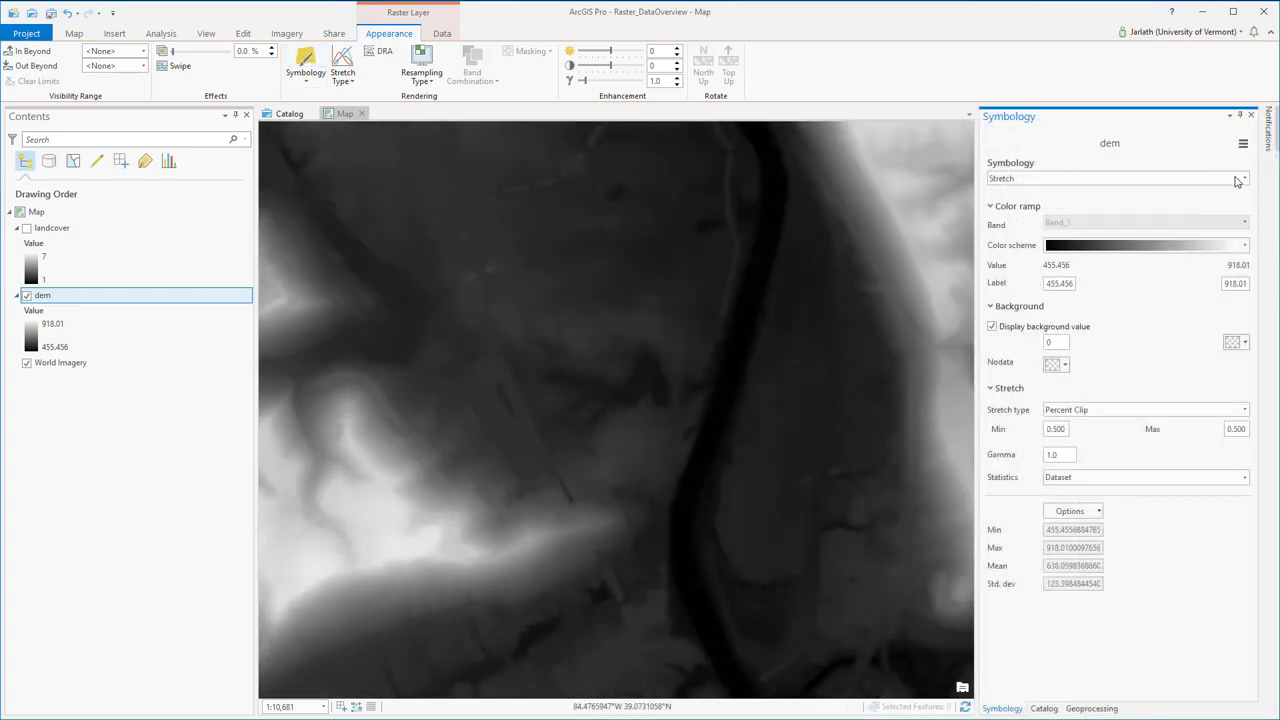
click(1245, 179)
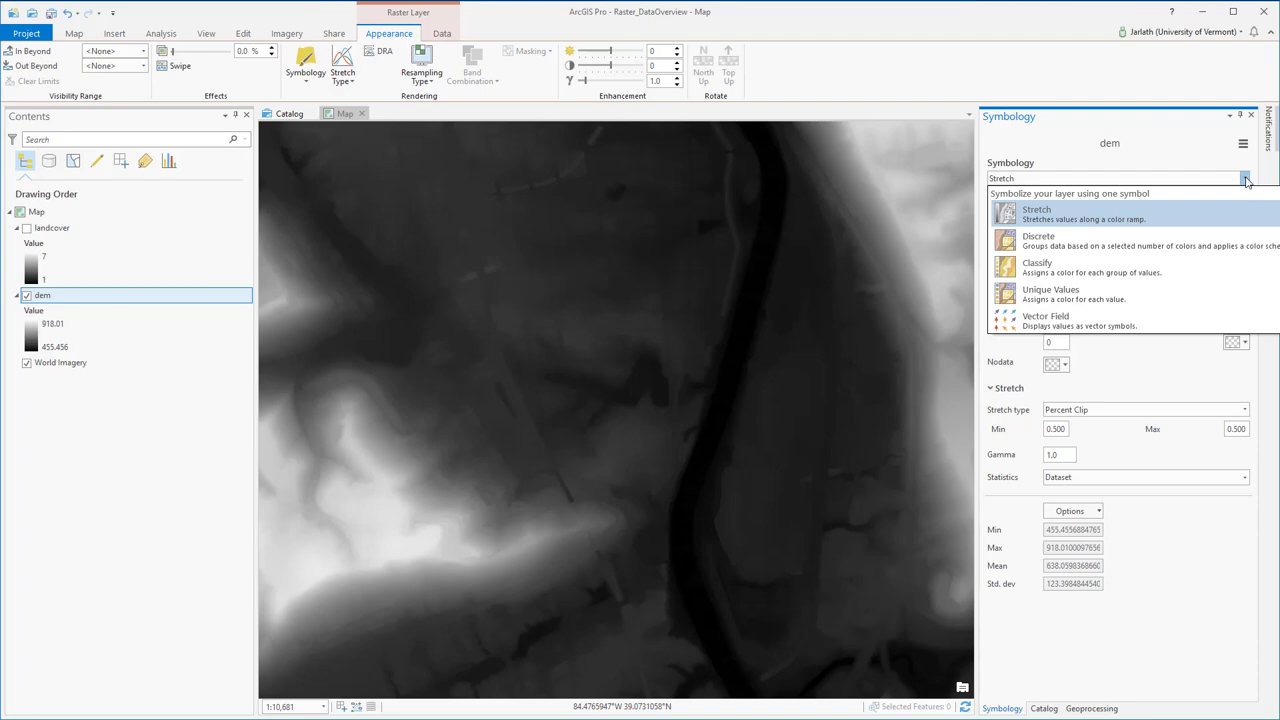
click(1230, 243)
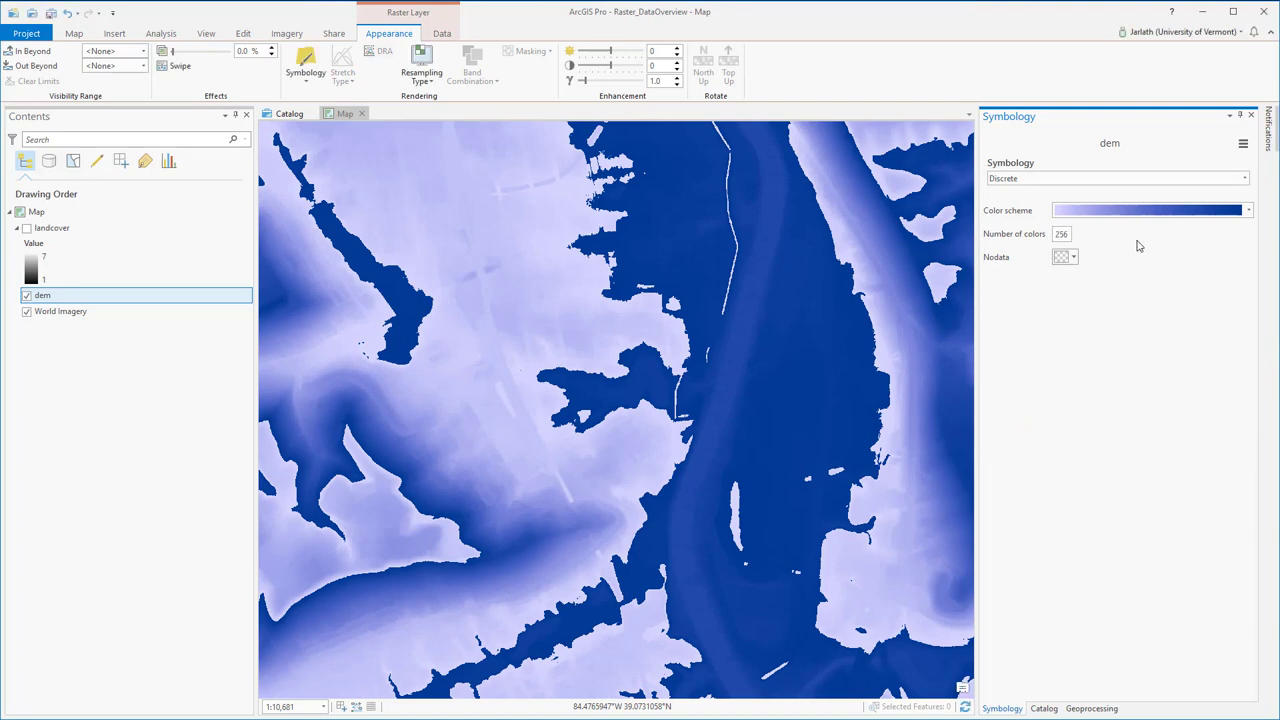
drag(1068, 234, 1052, 239)
text(20)
key(Return)
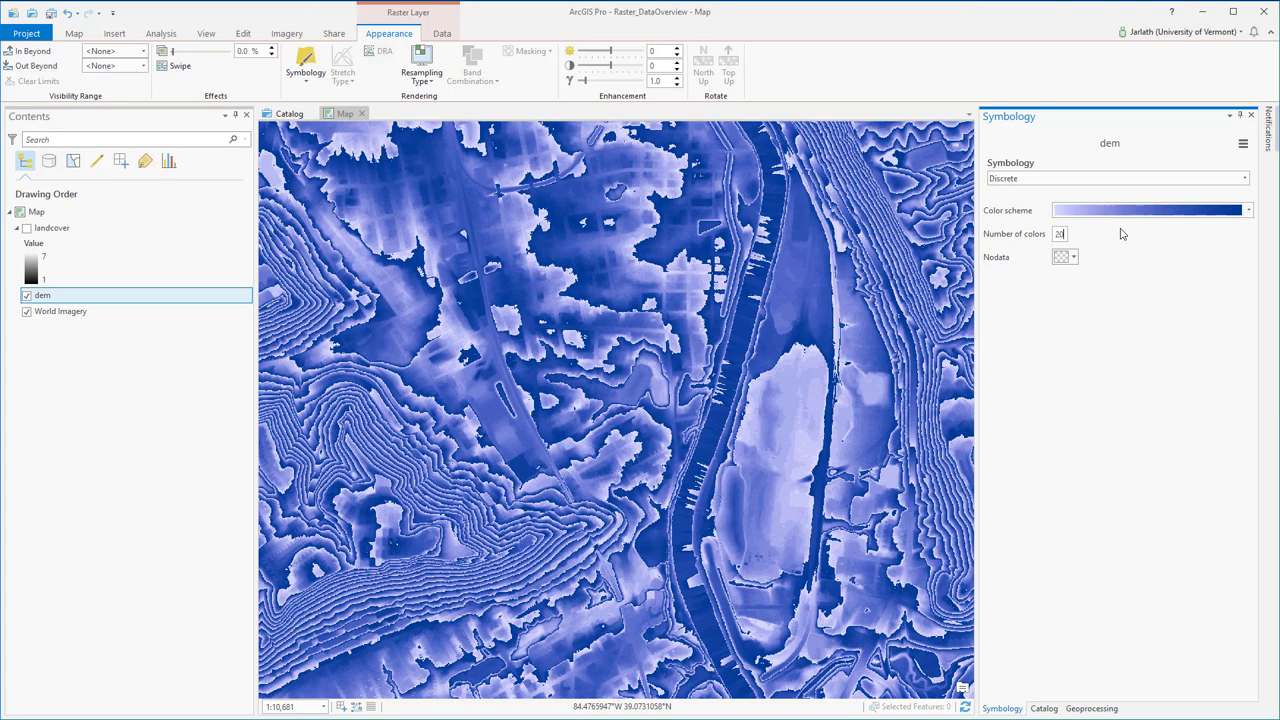
click(1244, 179)
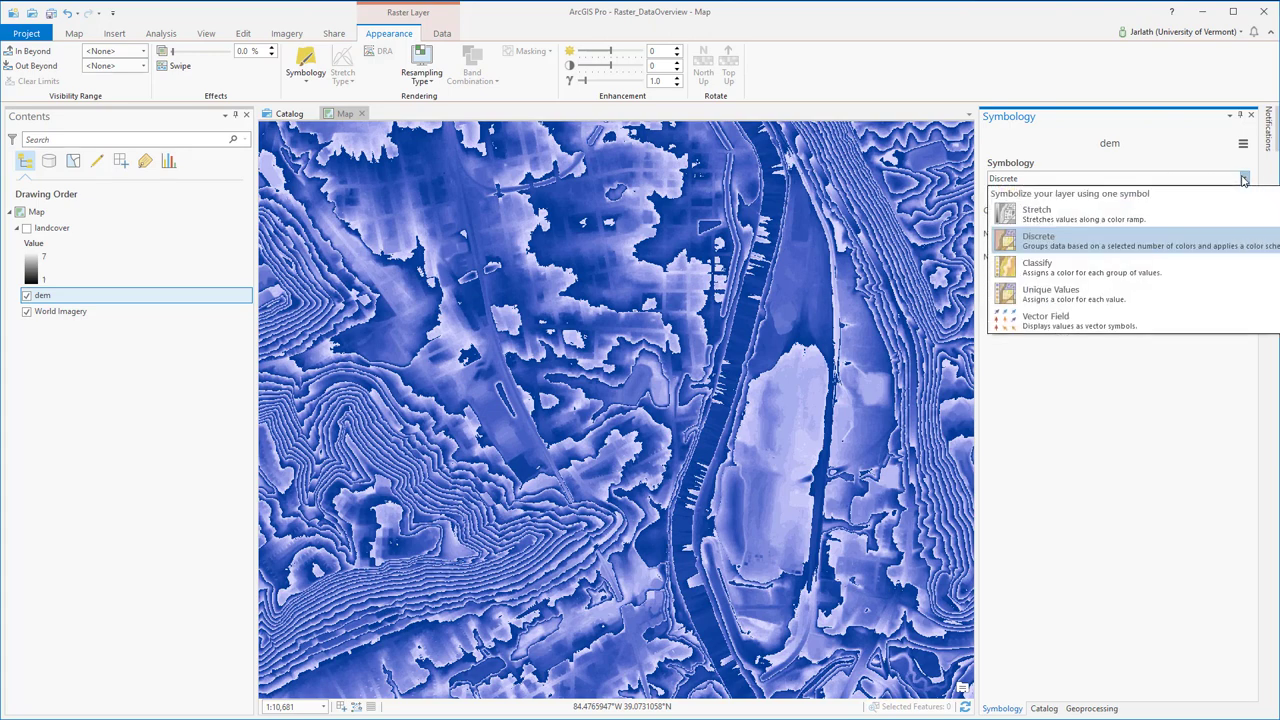
- Set dem to Stretch with the green-to-brown elevation ramp and hide the background value
click(1139, 215)
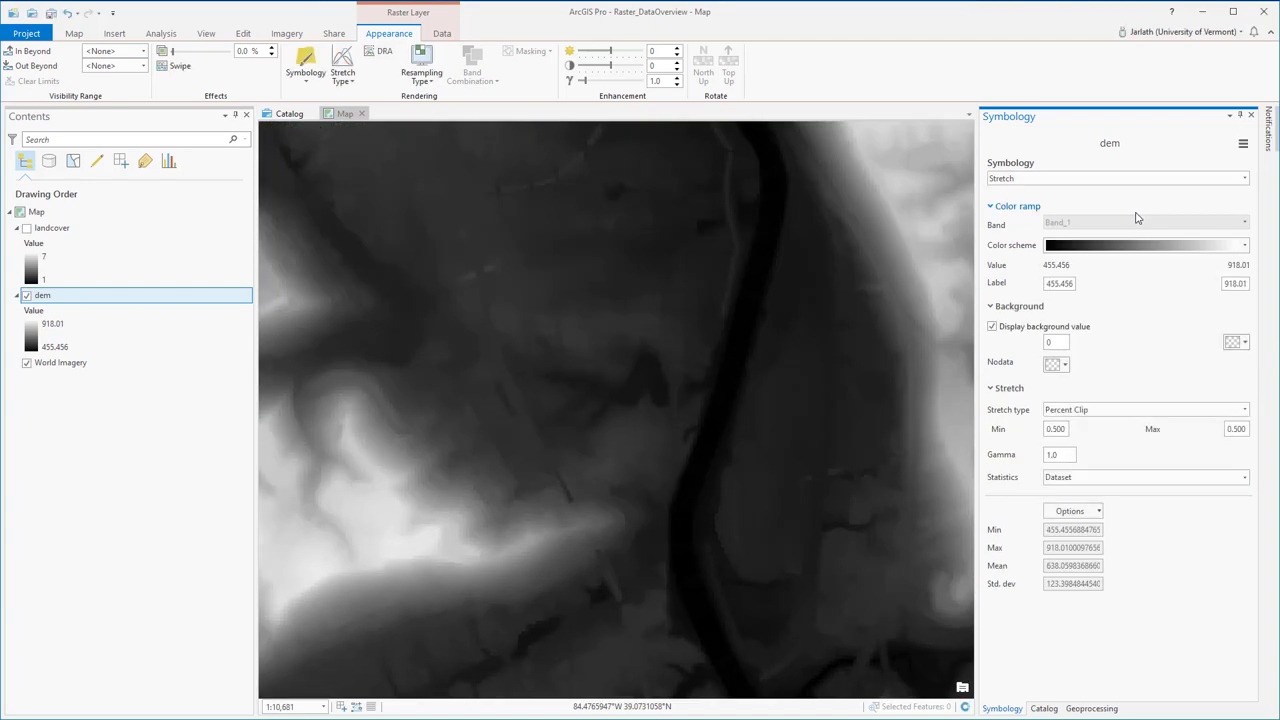
click(1245, 248)
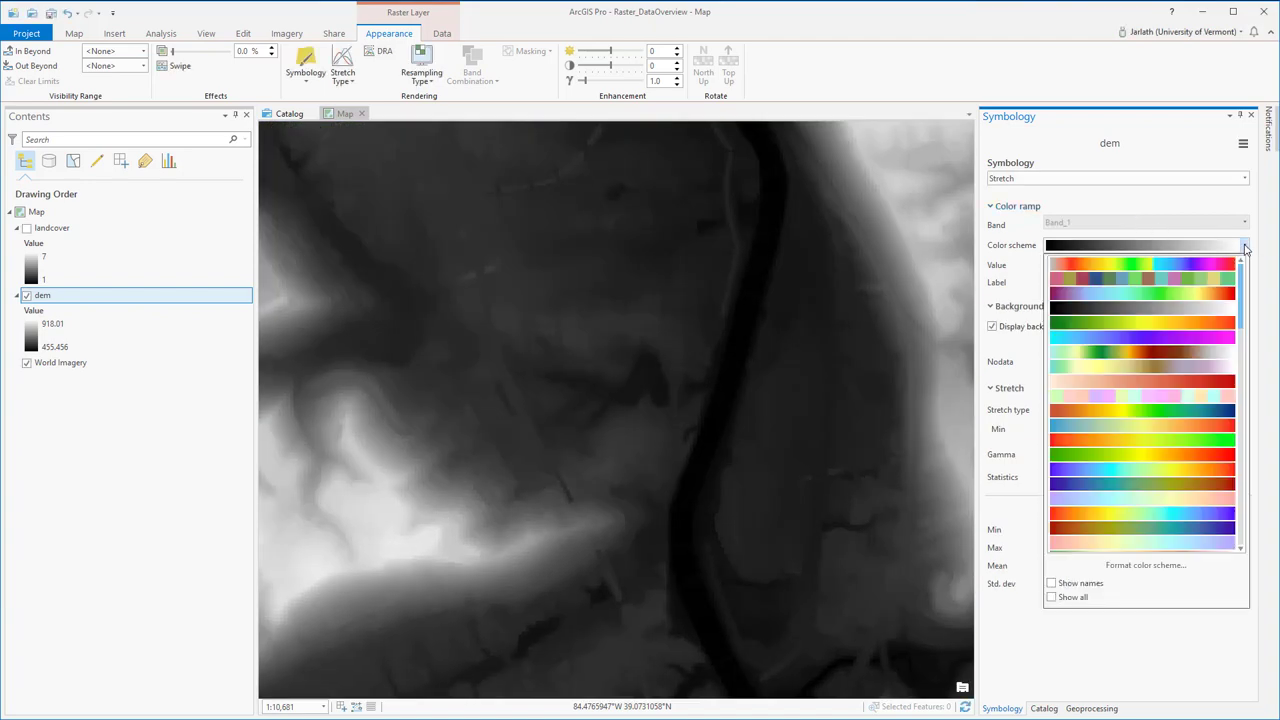
click(1155, 353)
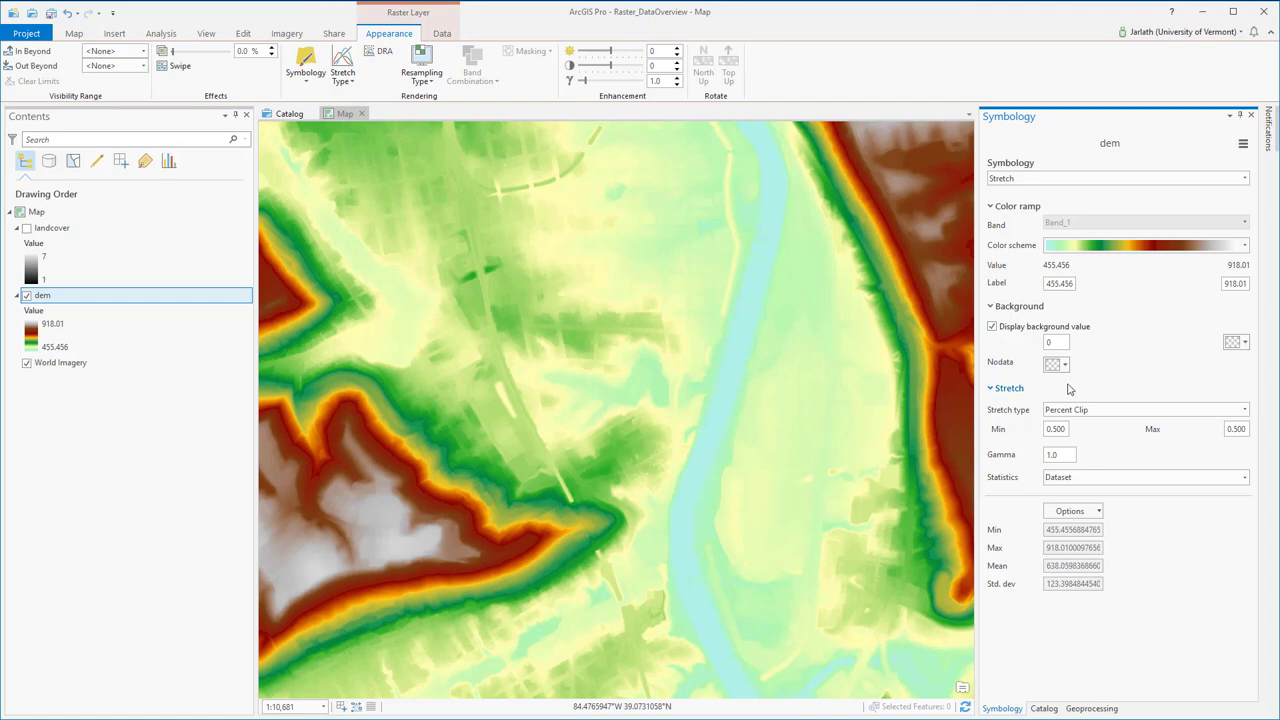
click(994, 328)
- Try the dem stretch types None, Minimum Maximum, Percent Clip, and Standard Deviation
click(1244, 410)
click(1222, 438)
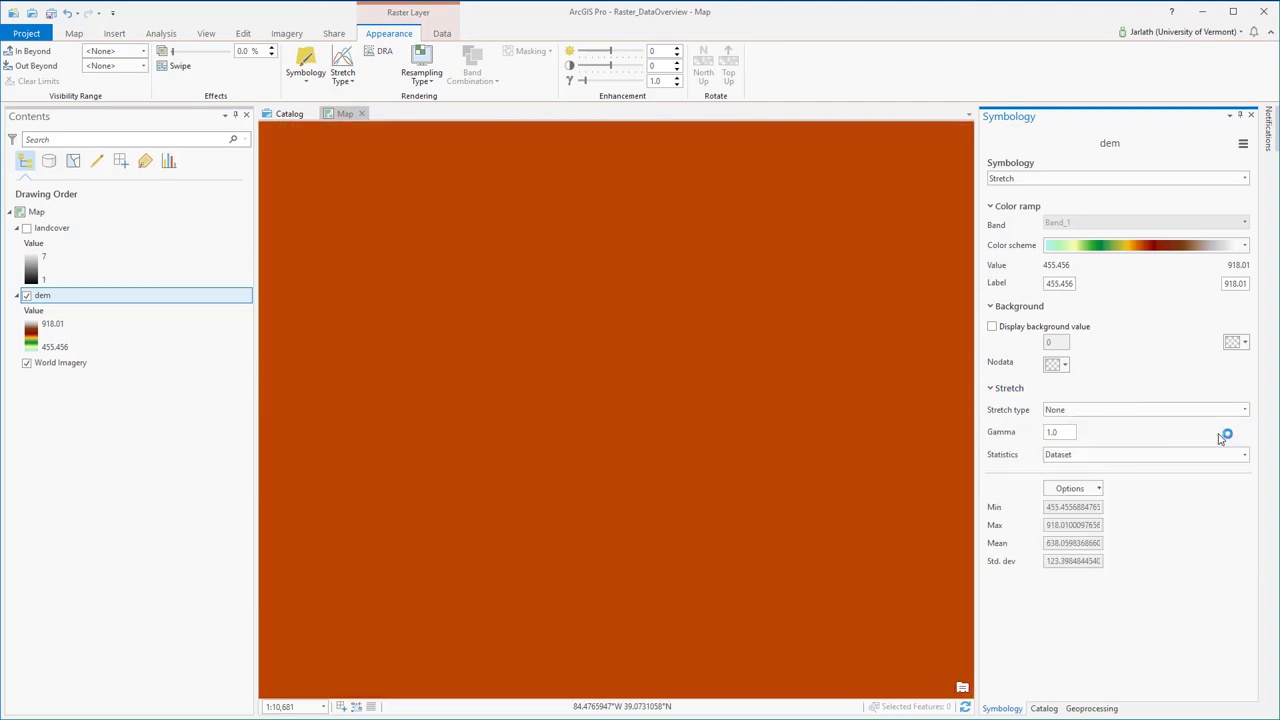
click(1244, 410)
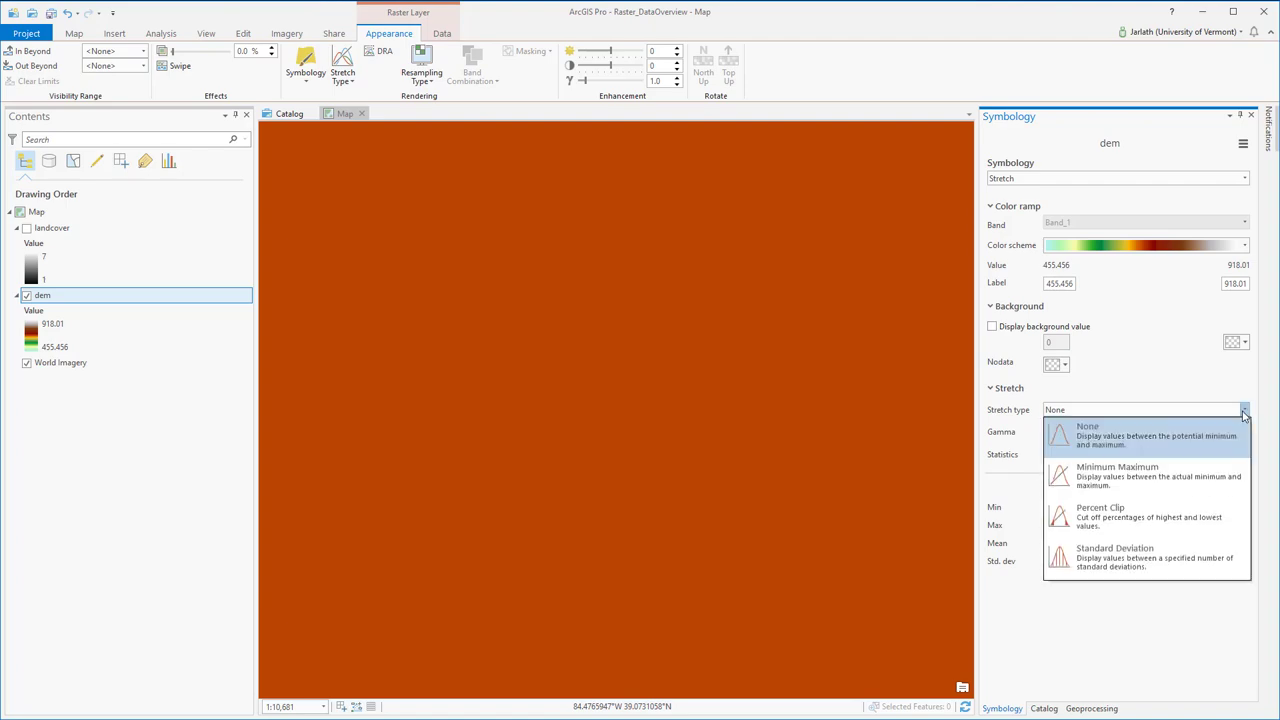
click(1209, 473)
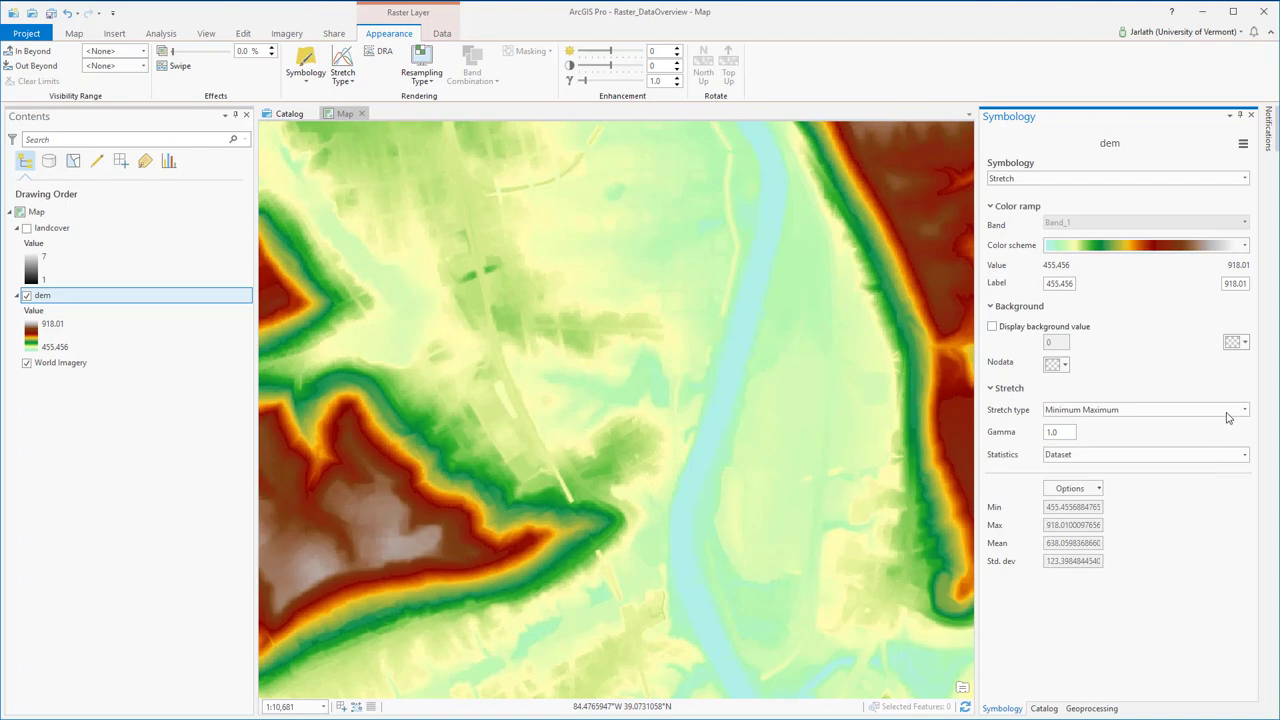
click(1228, 418)
scroll(1200, 480, up, 1)
click(1190, 512)
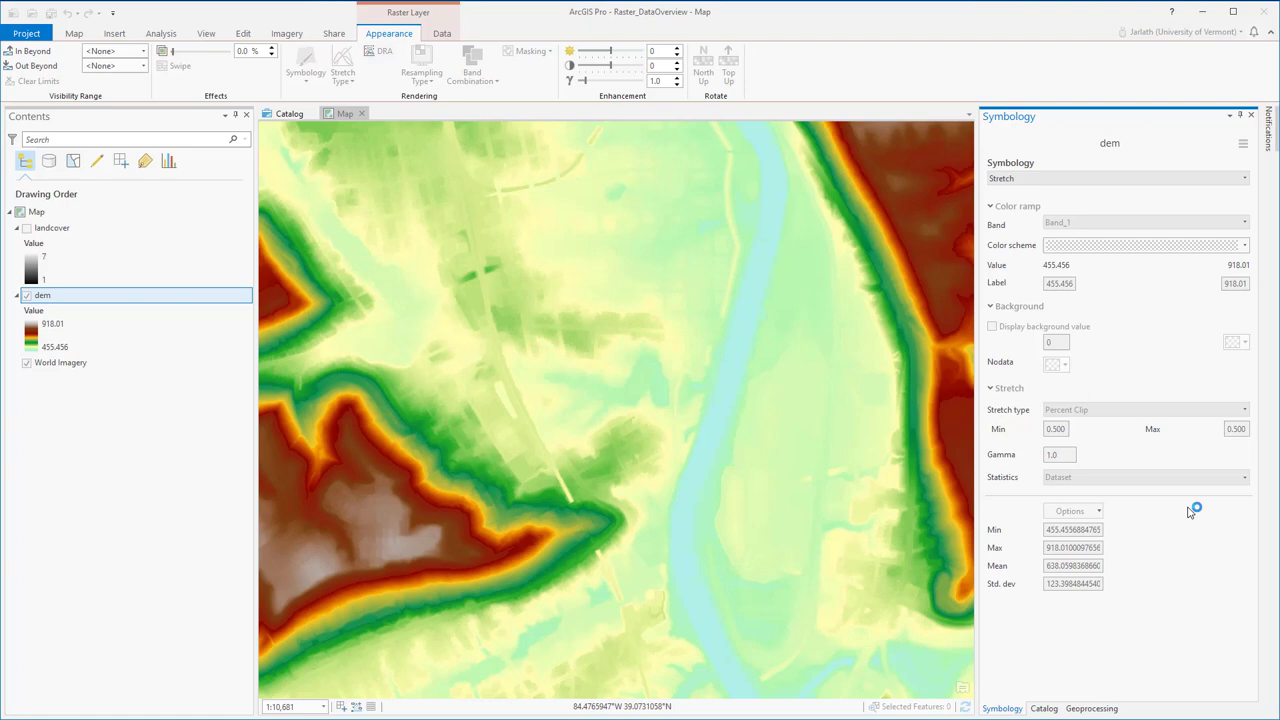
click(1244, 410)
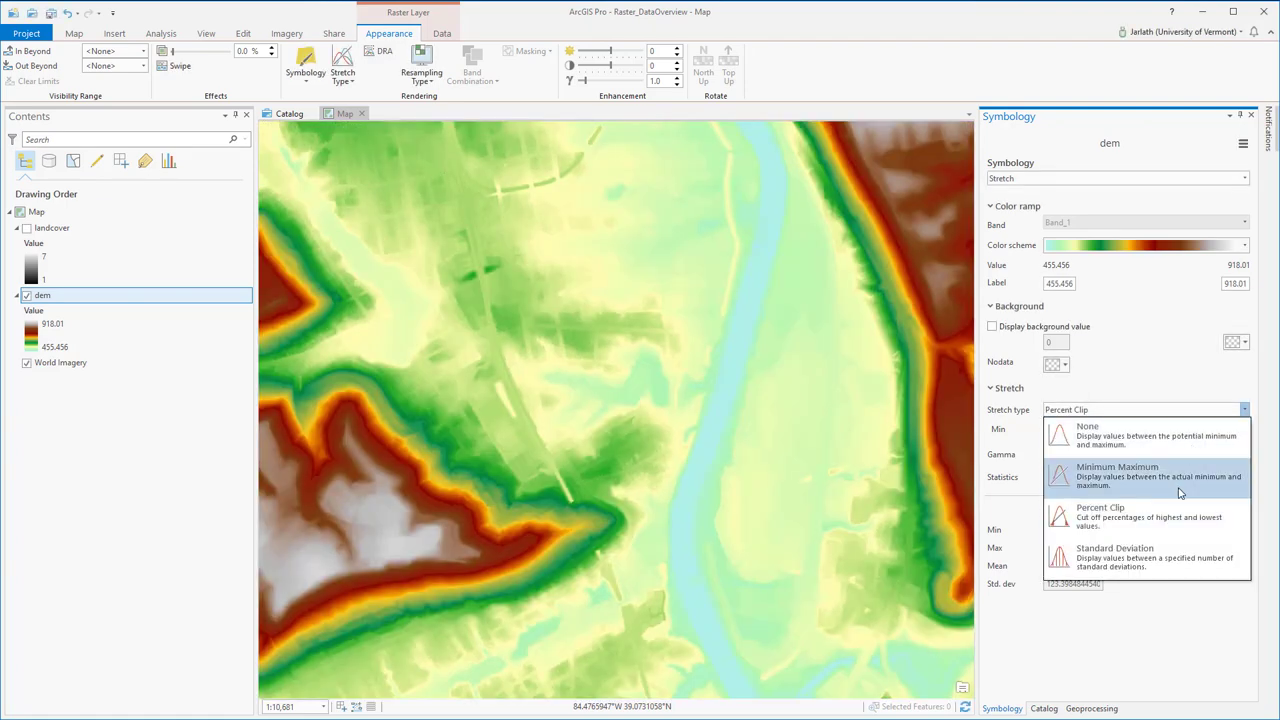
click(1155, 552)
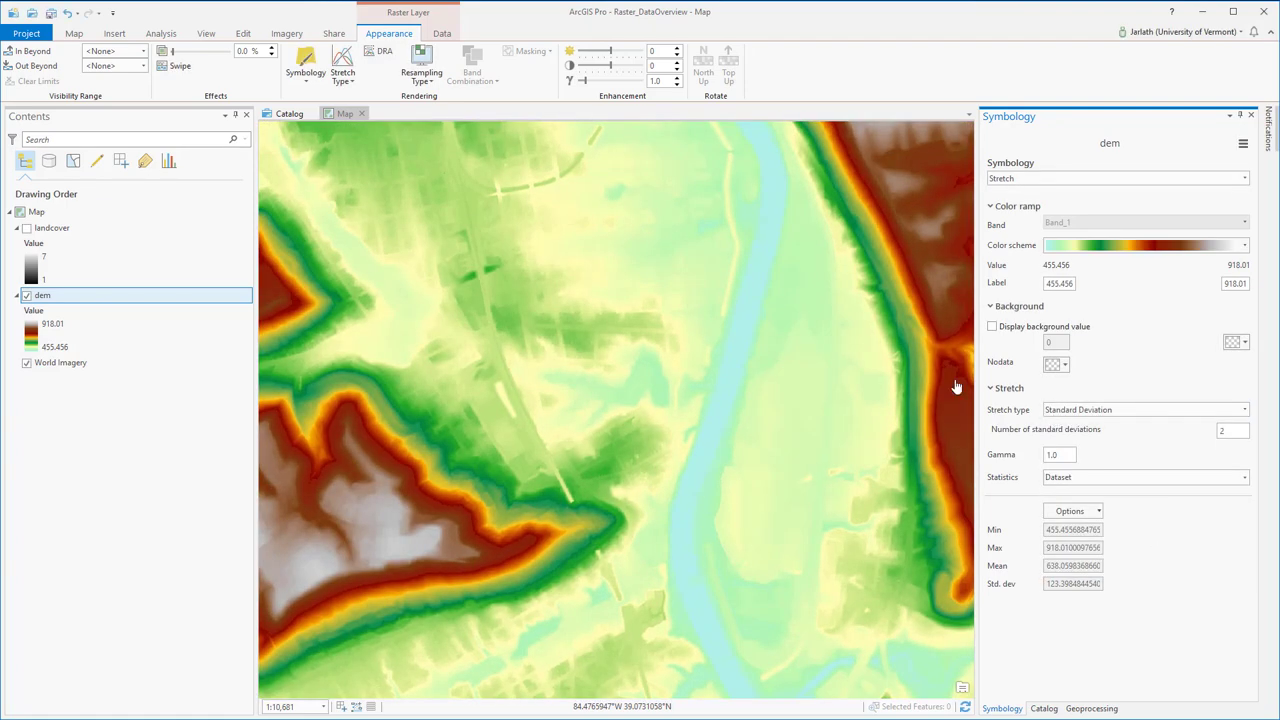
- Identify elevation values at eight dem points, including the river
click(695, 306)
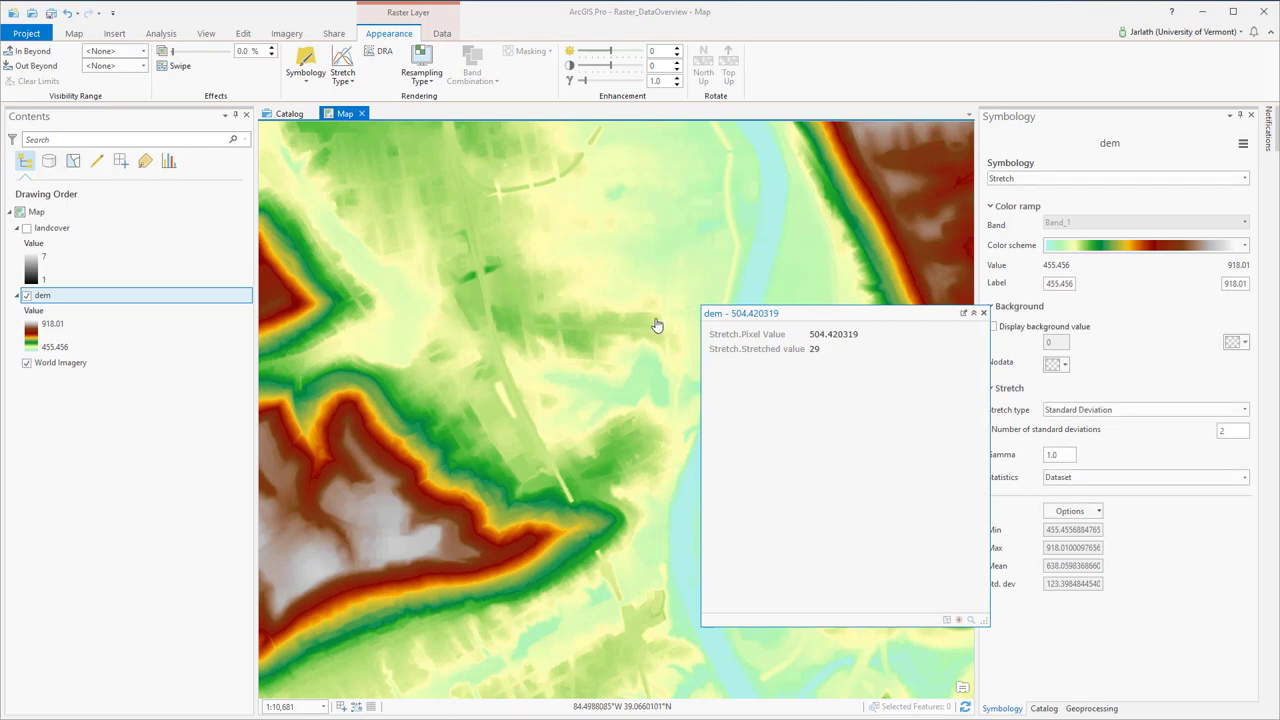
click(645, 347)
click(586, 406)
click(542, 472)
click(594, 423)
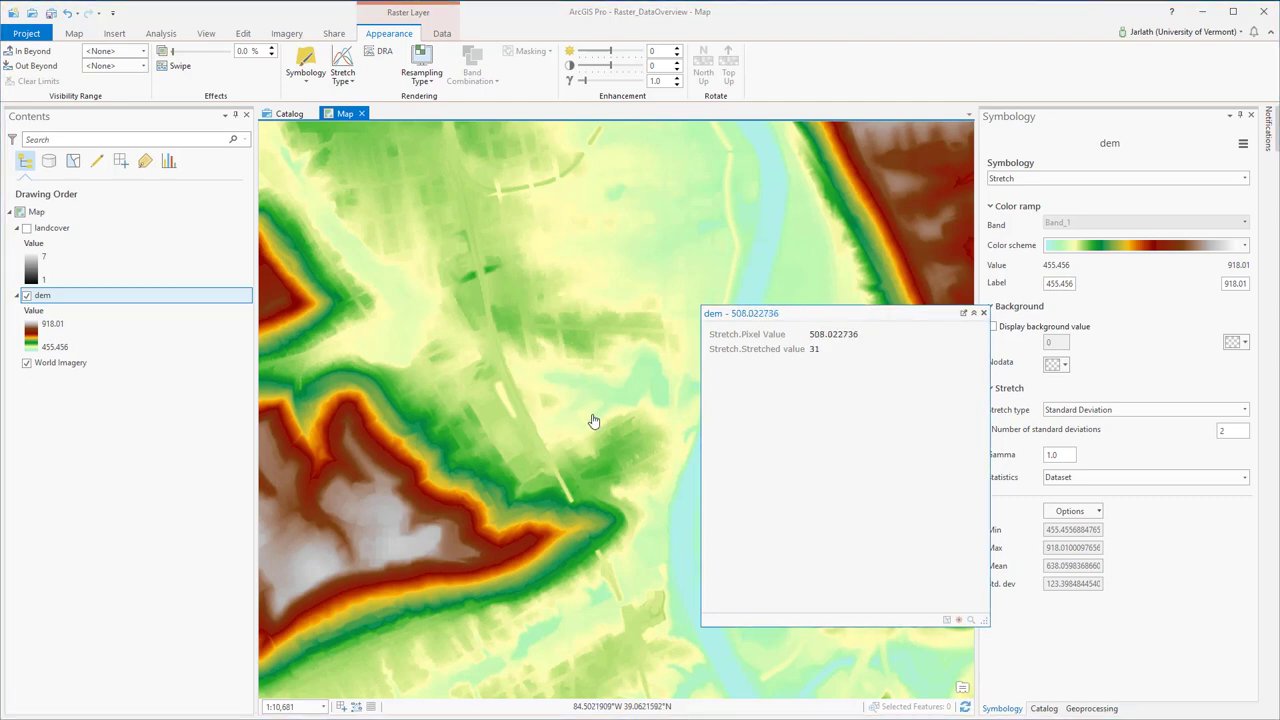
click(624, 344)
click(759, 281)
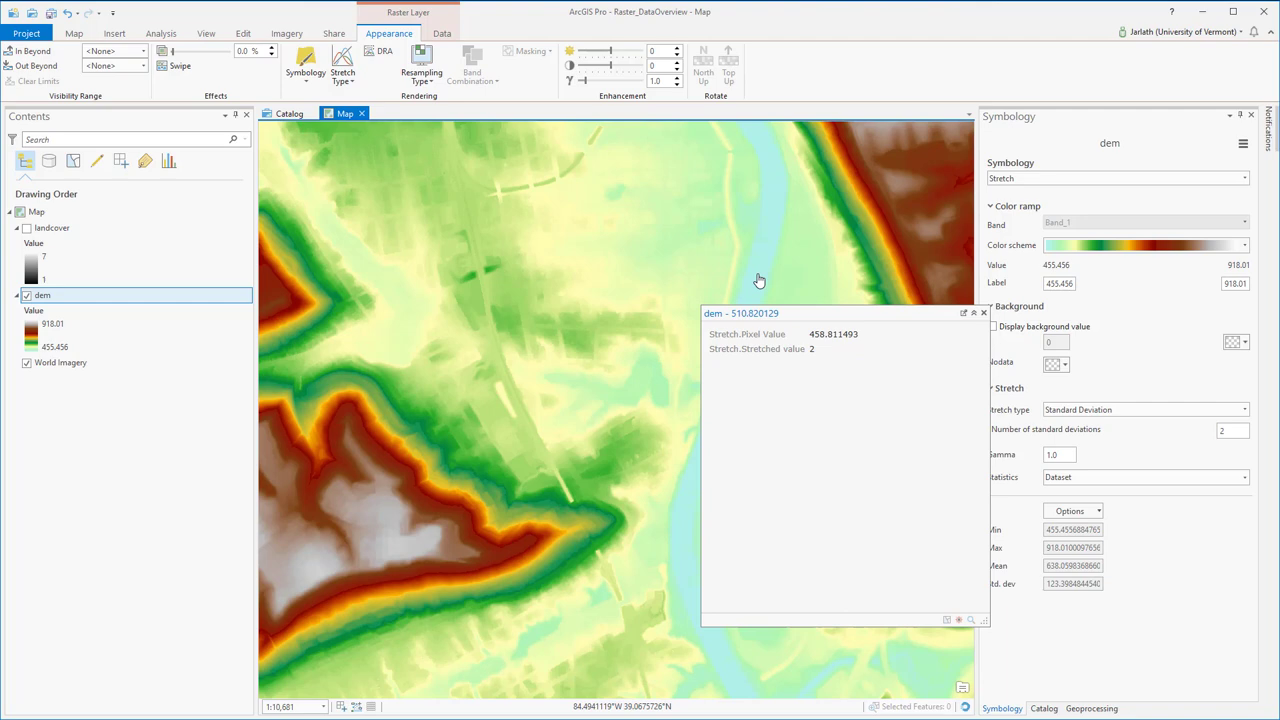
click(813, 273)
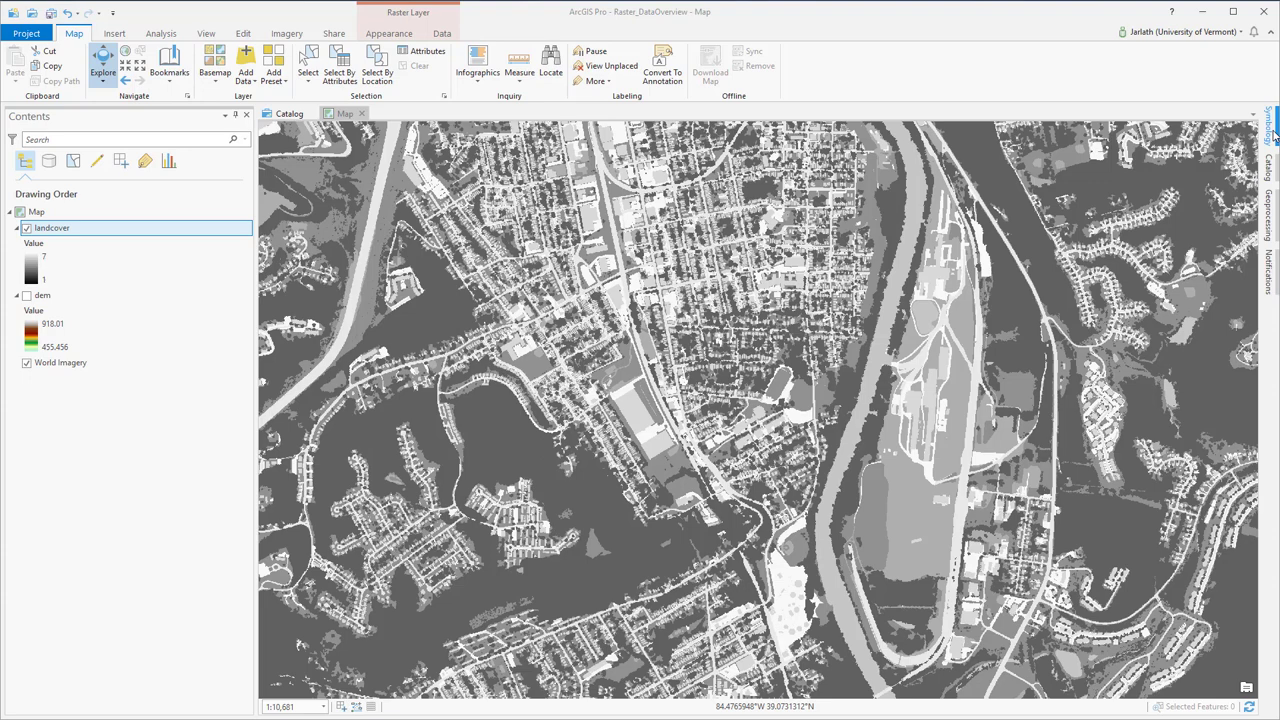
- Symbolize landcover with Unique Values, building its attribute table when prompted
click(1274, 137)
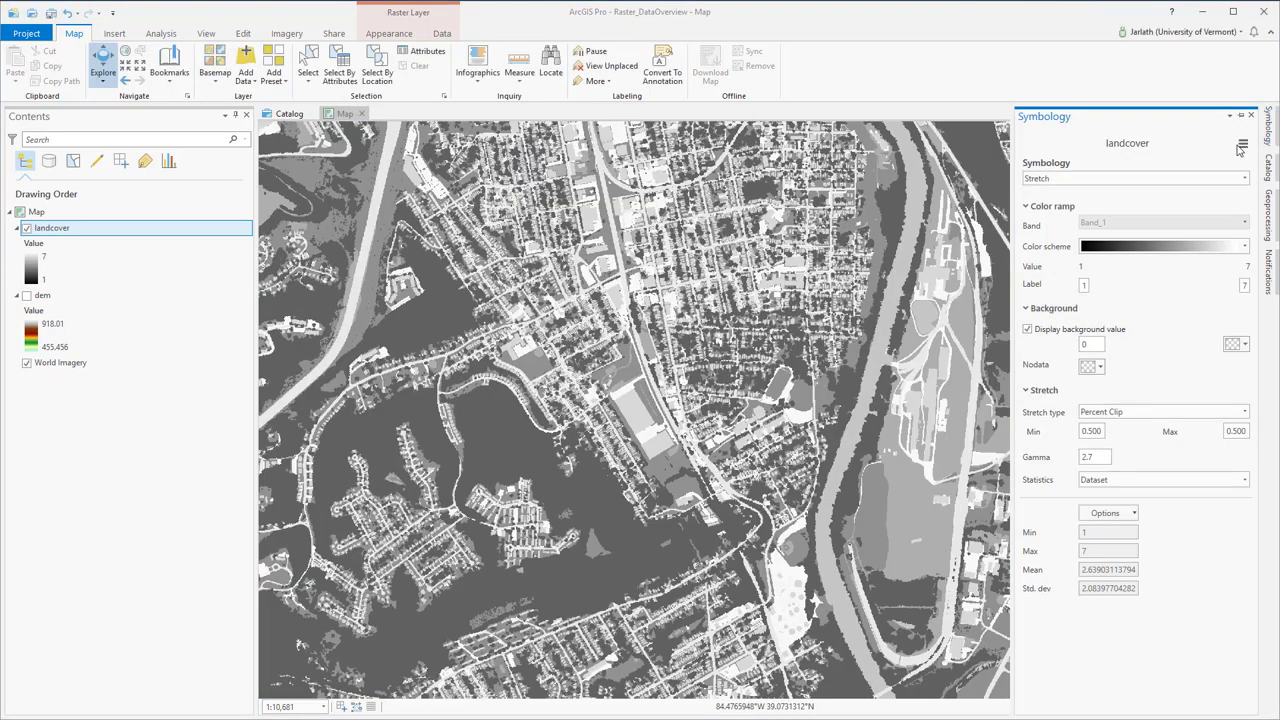
click(1243, 178)
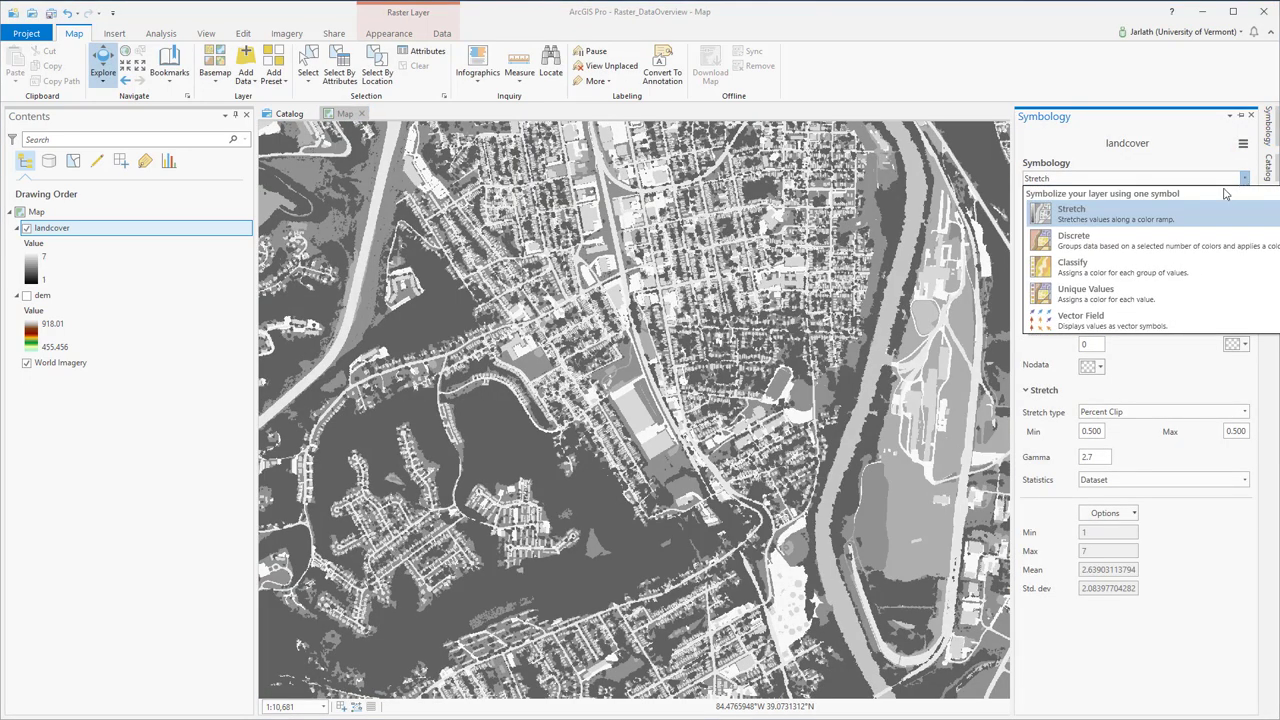
click(1113, 291)
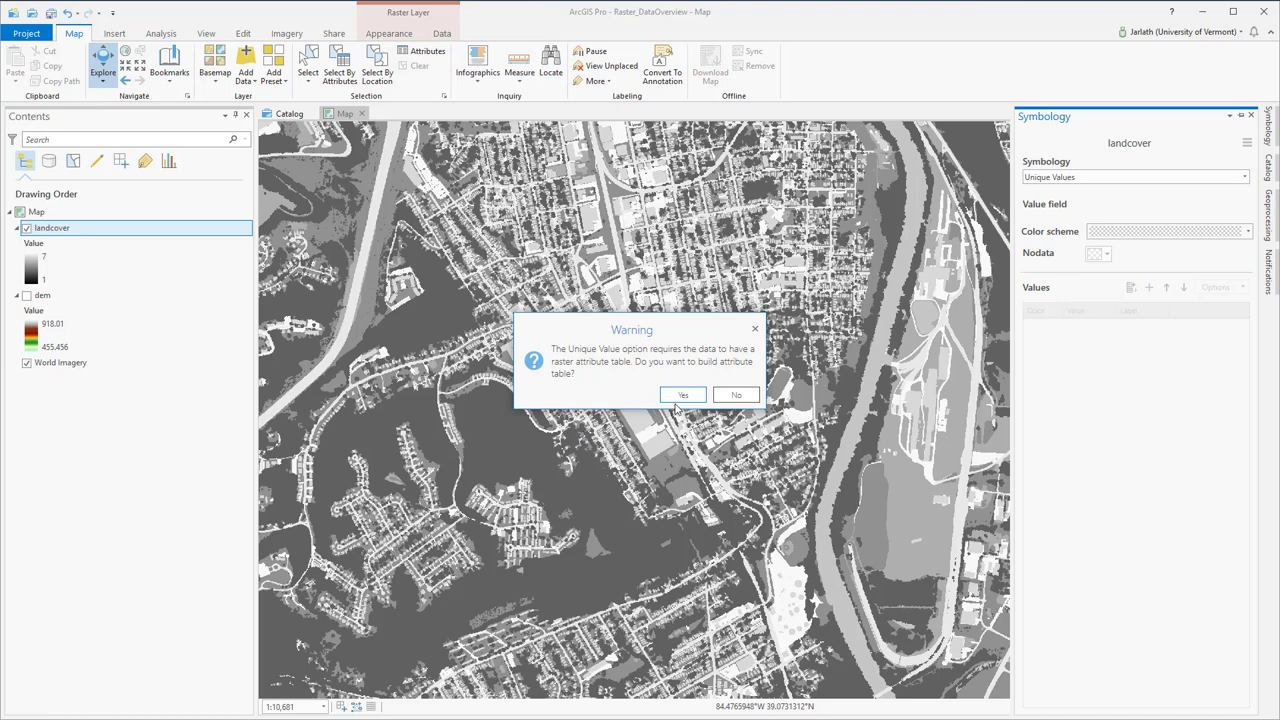
click(680, 397)
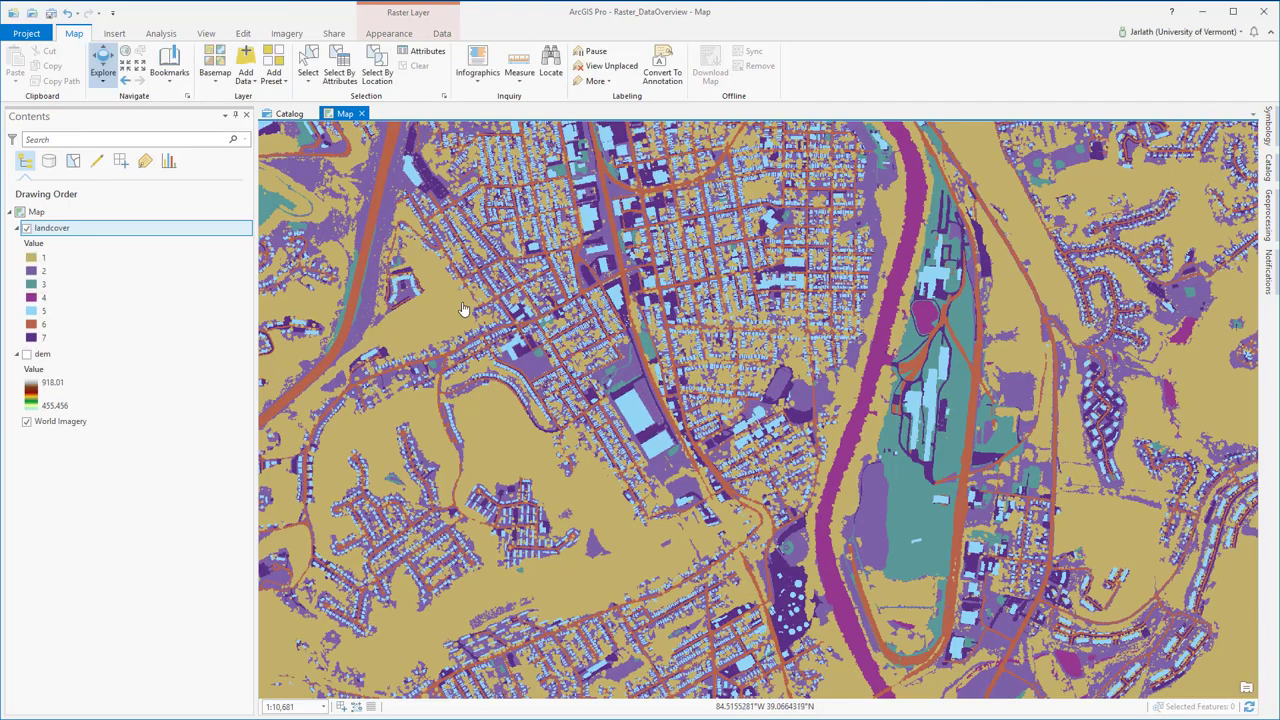
click(75, 233)
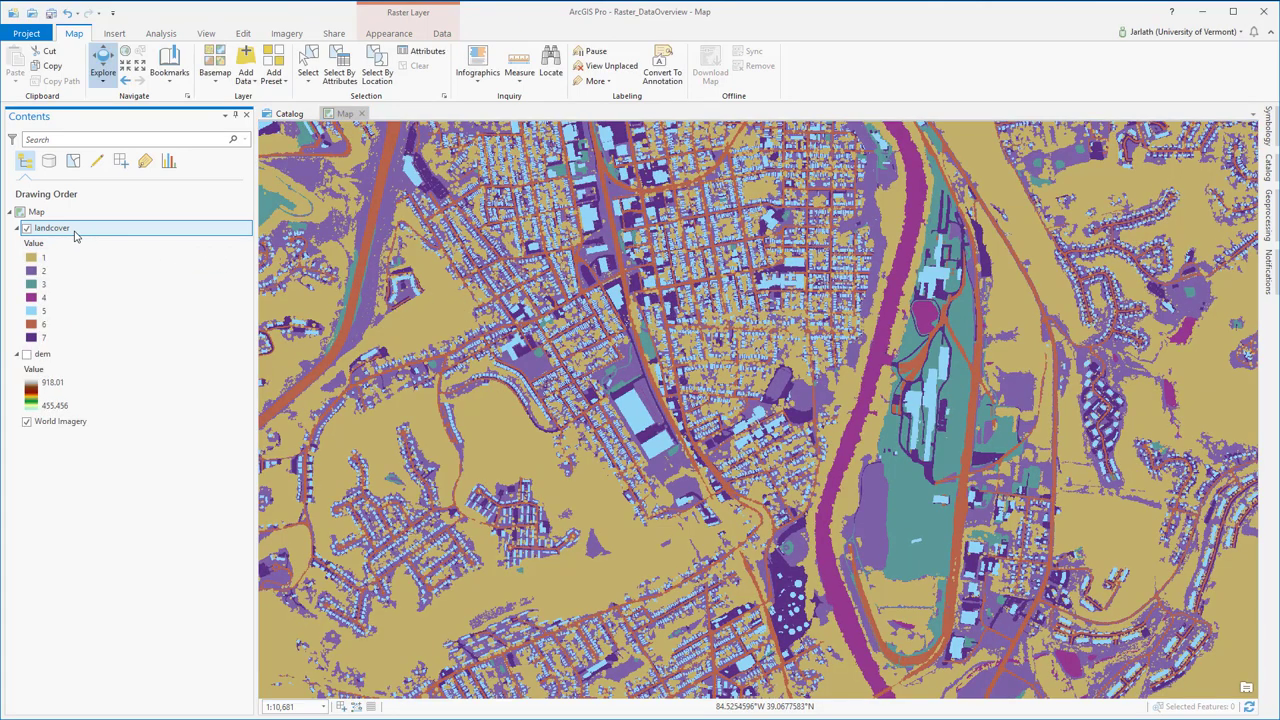
right_click(75, 235)
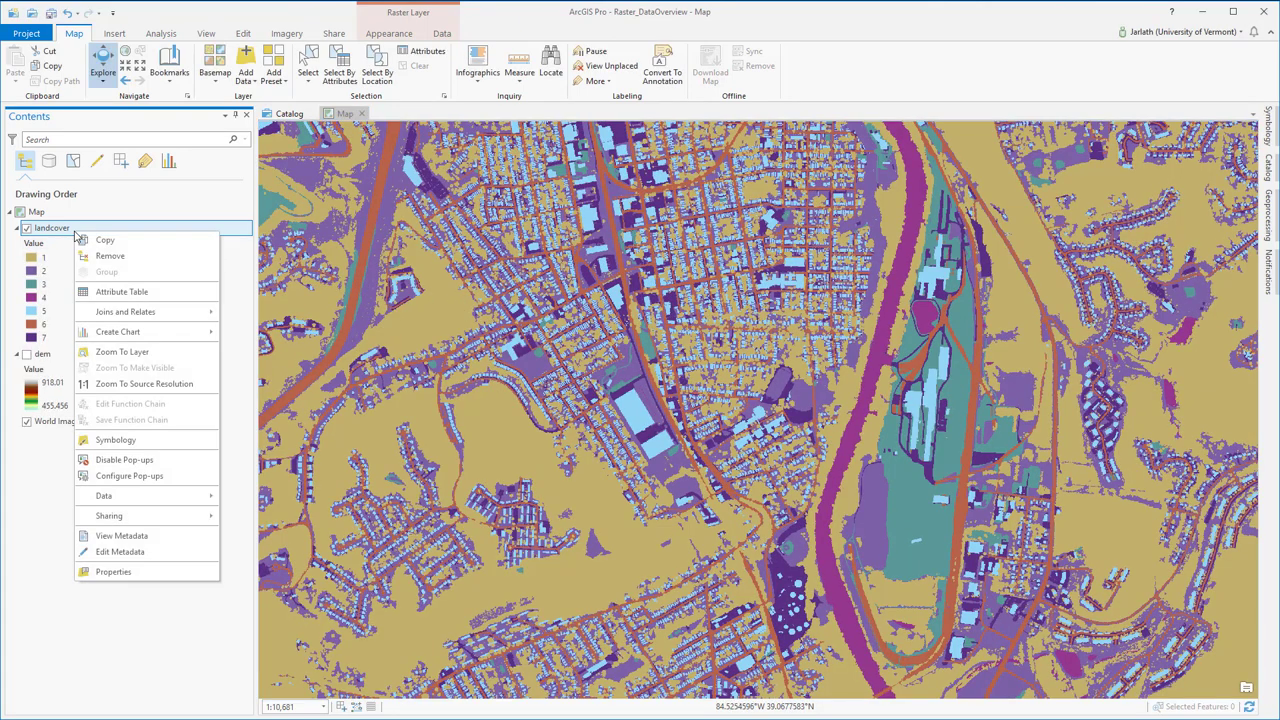
click(111, 293)
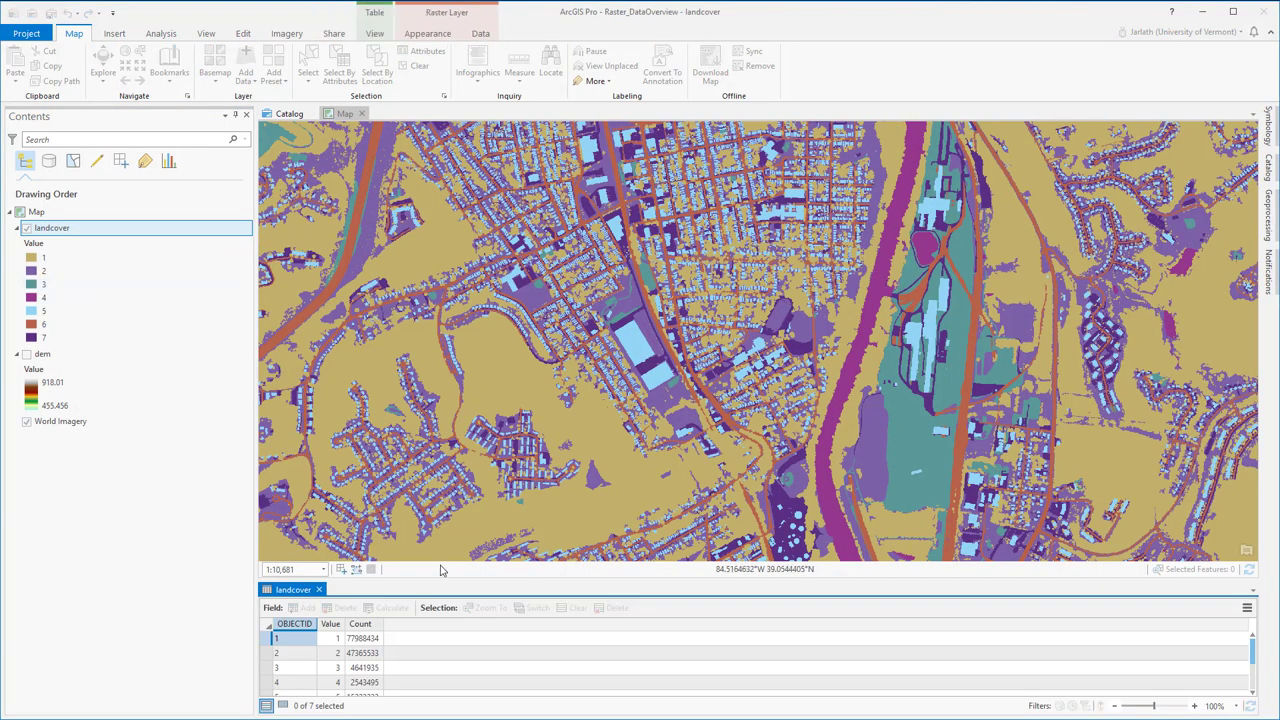
drag(432, 579, 424, 443)
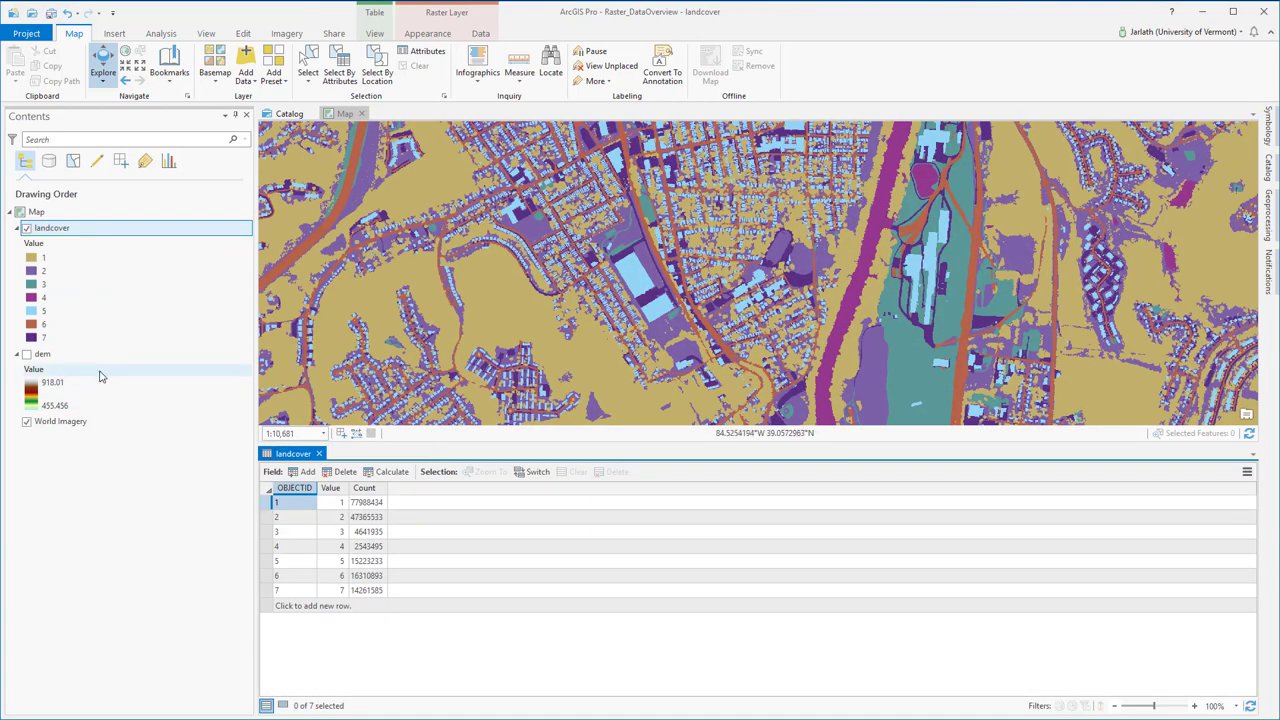
click(58, 364)
right_click(58, 366)
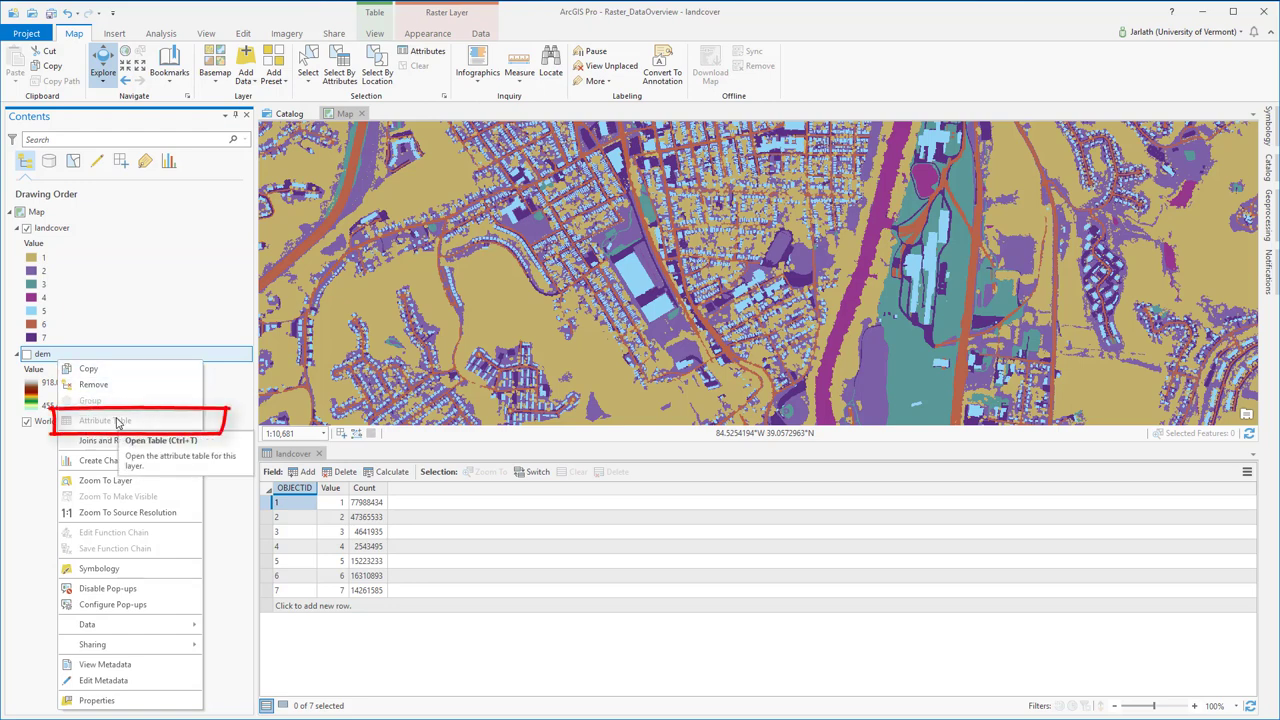
click(169, 329)
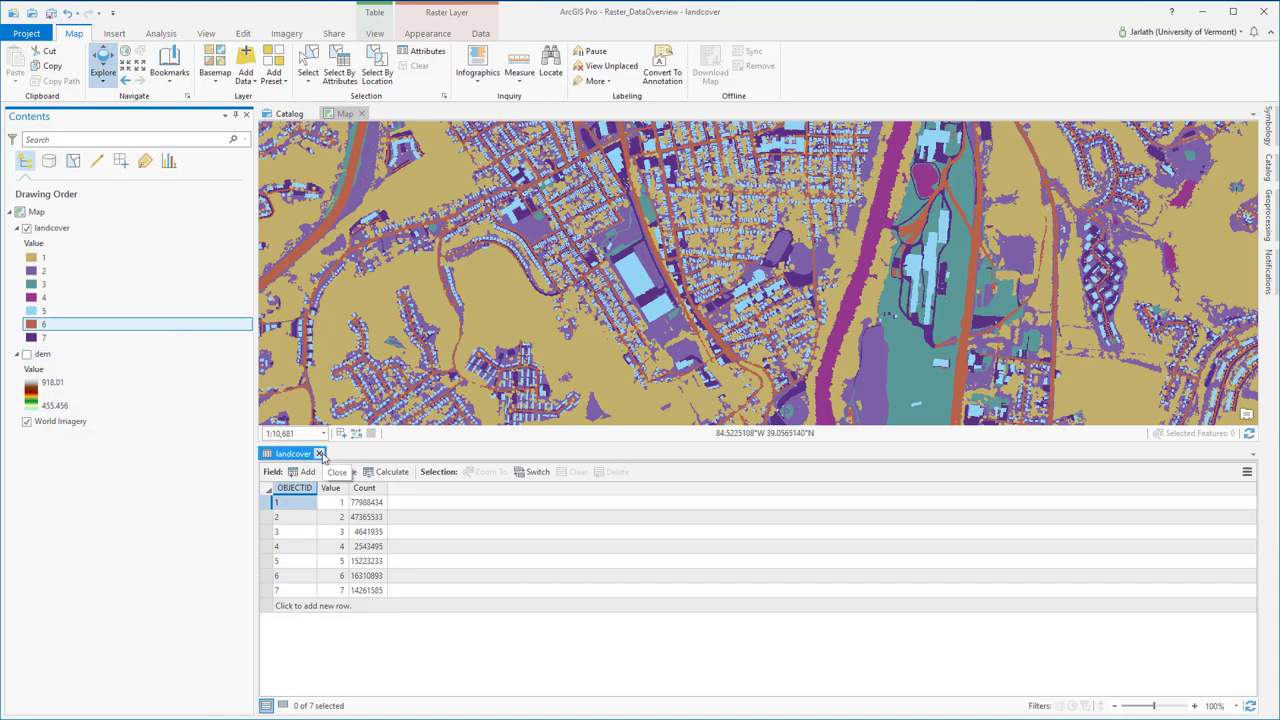
click(320, 454)
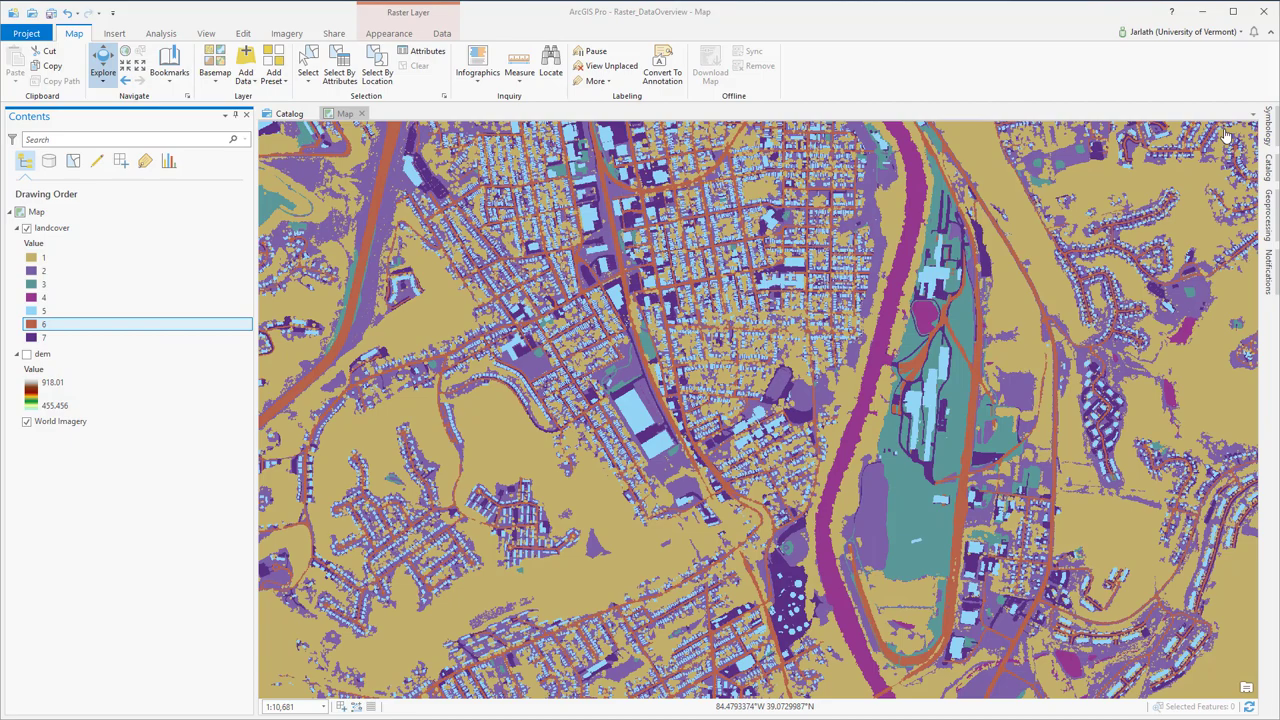
- Label landcover classes Tree Canopy, Grass, Bare Soil, Water, Buildings, Roads and Other Paved
click(1268, 127)
double_click(1145, 375)
text(Tre)
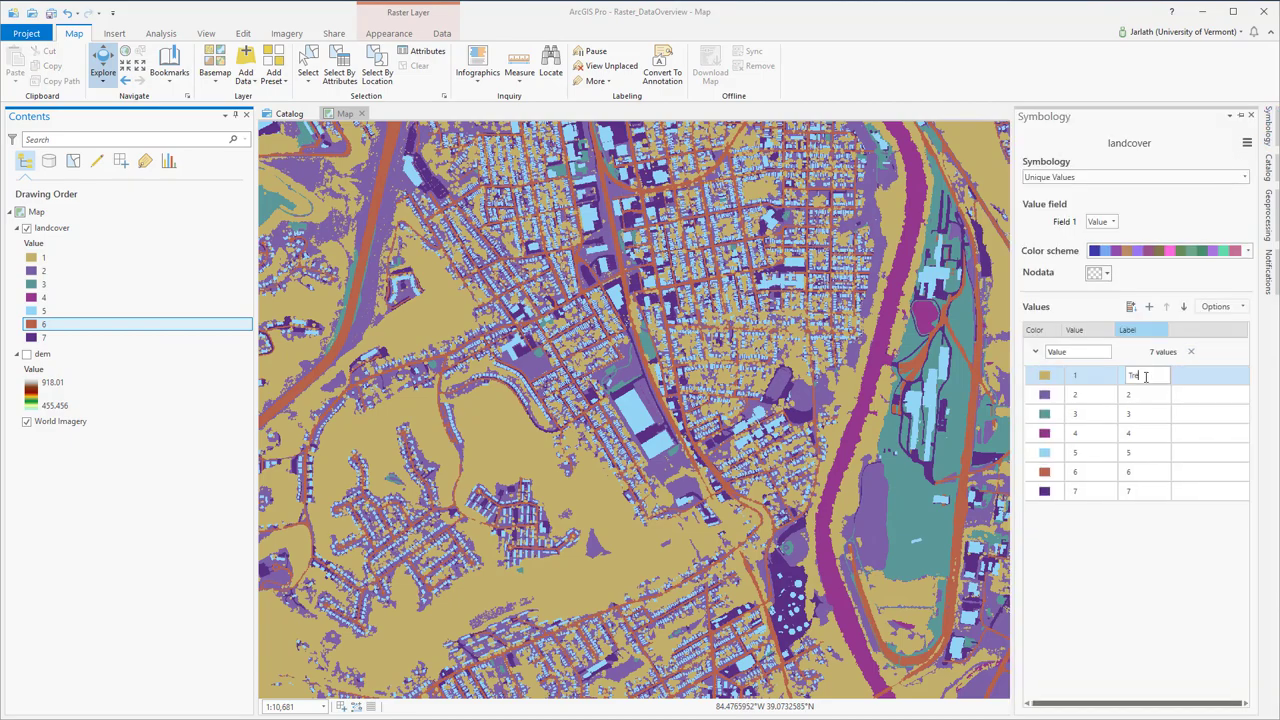
text(e Canopy)
double_click(1134, 394)
text(Grass)
double_click(1140, 413)
text(Bare Soil)
double_click(1122, 433)
text(Wate)
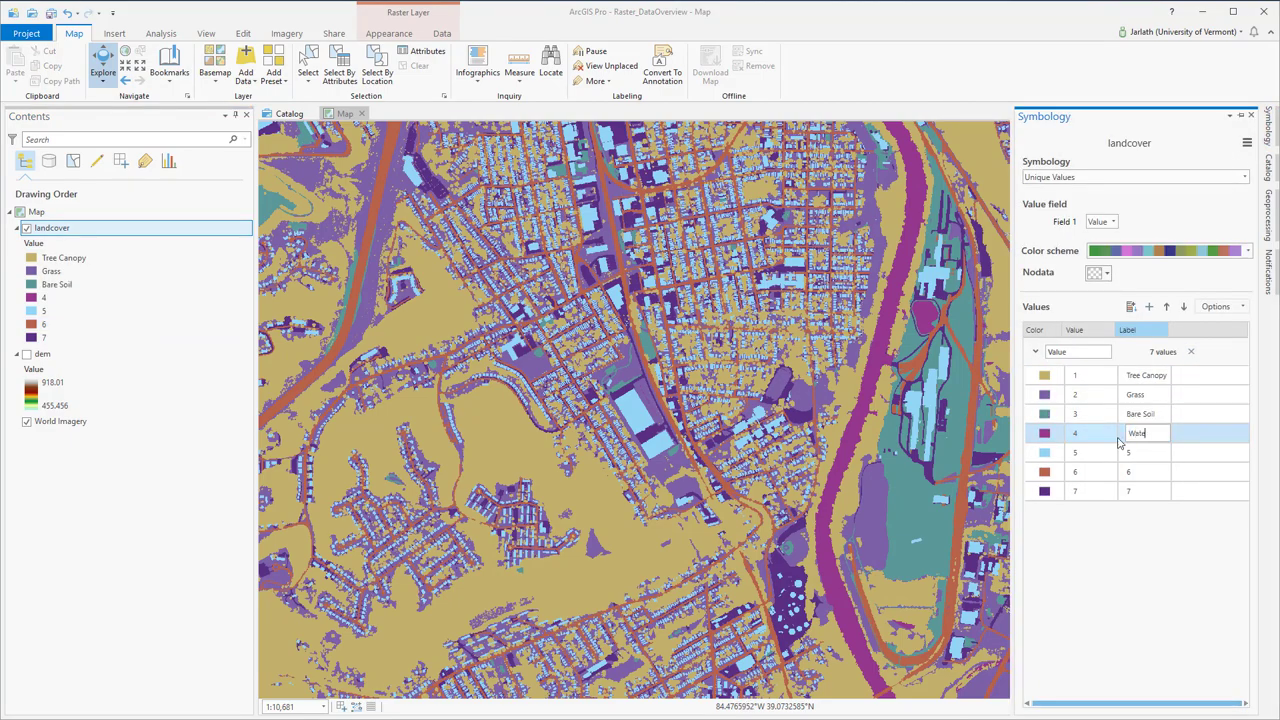
text(r)
double_click(1128, 452)
text(Buildings)
double_click(1128, 472)
text(Roads)
double_click(1128, 491)
text(Other Paved)
- Recolour the classes: dark green canopy, light green grass, brown soil, blue water, red buildings, black roads, grey paving
click(1045, 376)
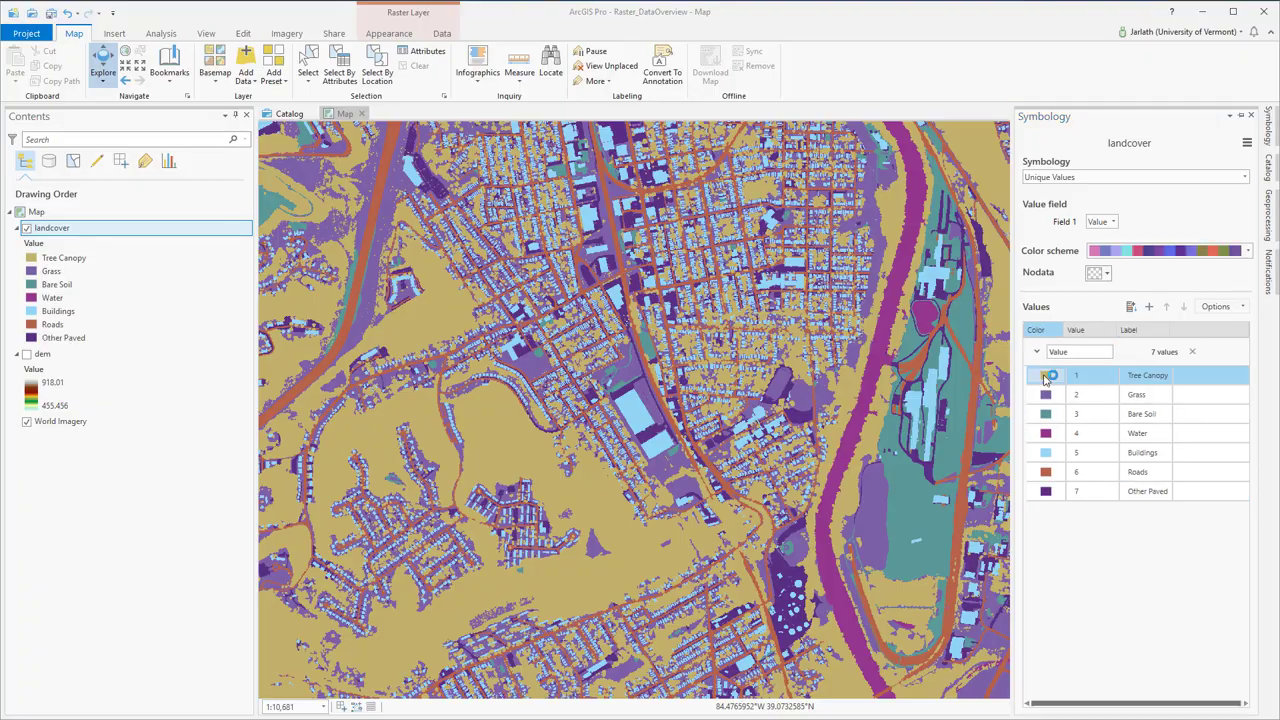
click(1045, 376)
click(1100, 421)
click(1045, 395)
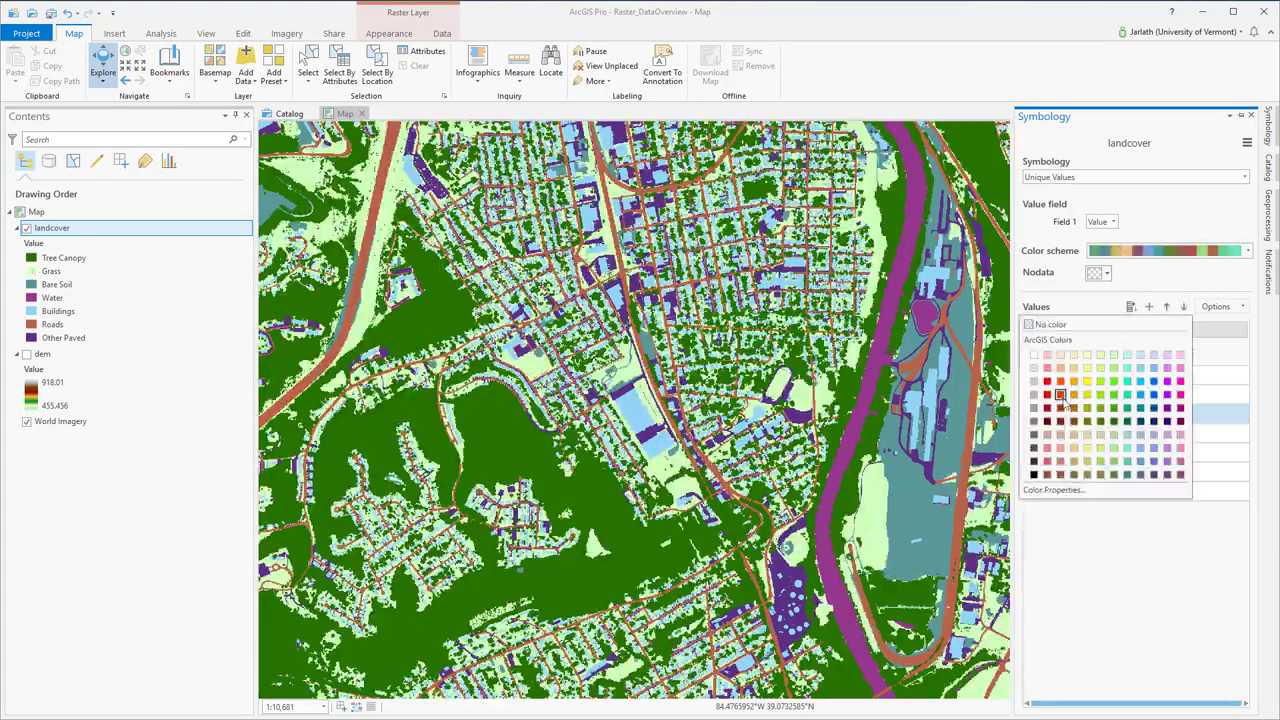
click(1073, 421)
click(1045, 433)
click(1153, 394)
click(1045, 452)
click(1047, 381)
click(1045, 472)
click(1034, 474)
click(1045, 491)
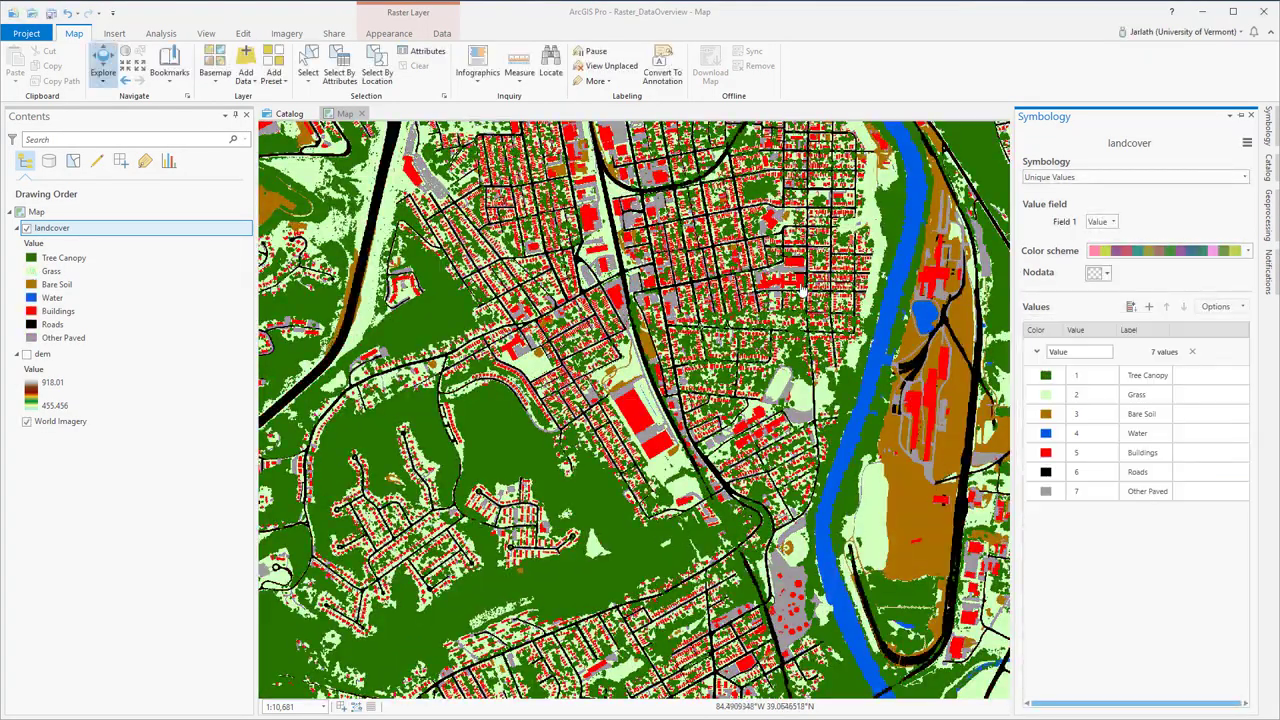
- Set the landcover layer's transparency to about 42% under Appearance Effects
click(388, 33)
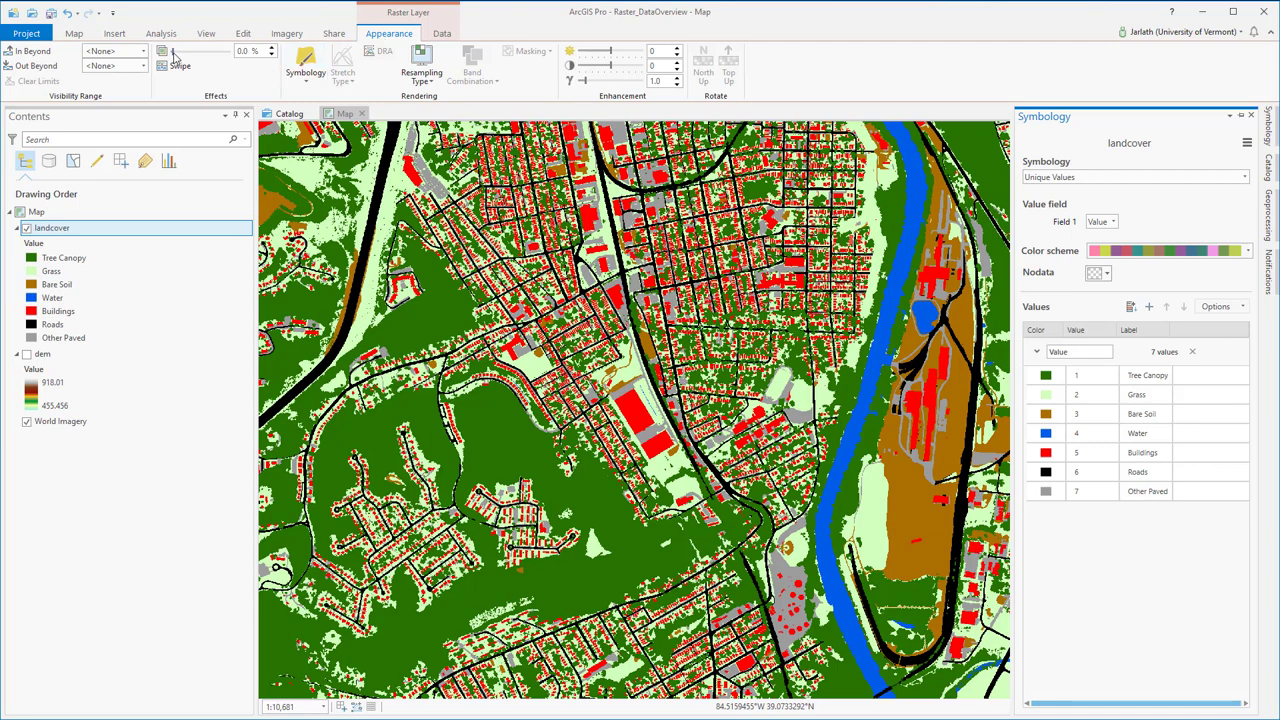
drag(173, 51, 196, 65)
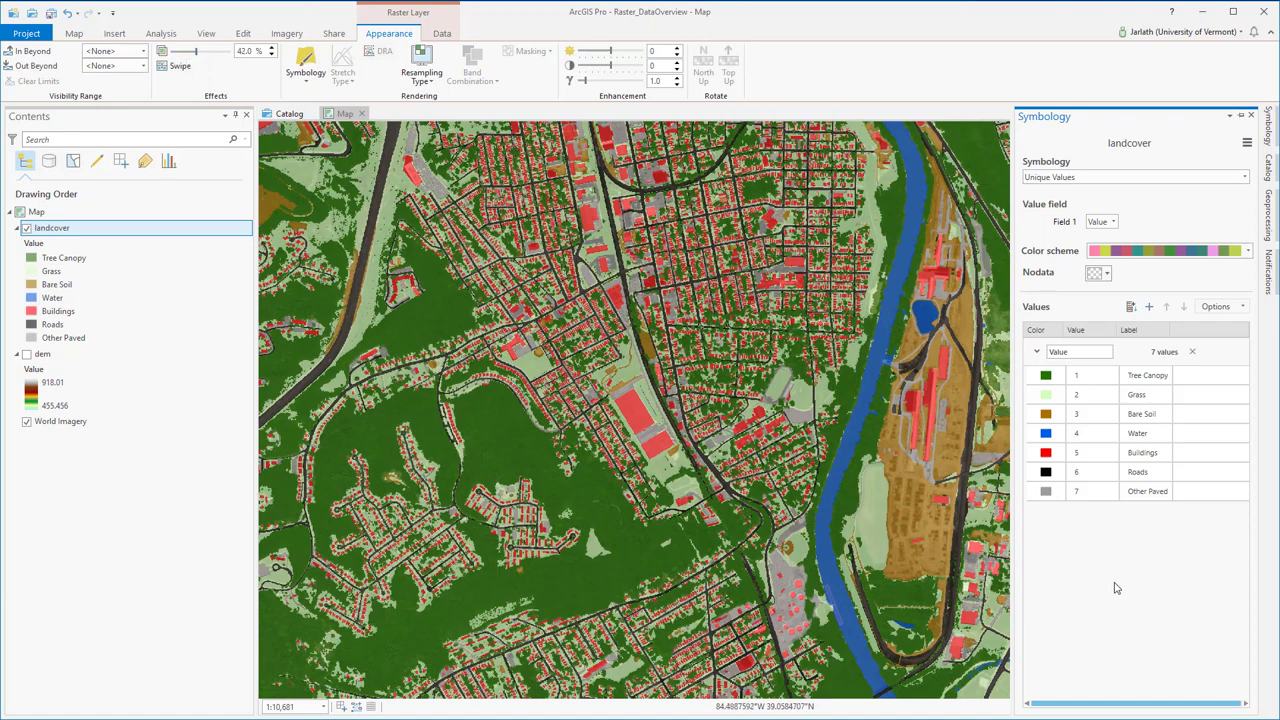